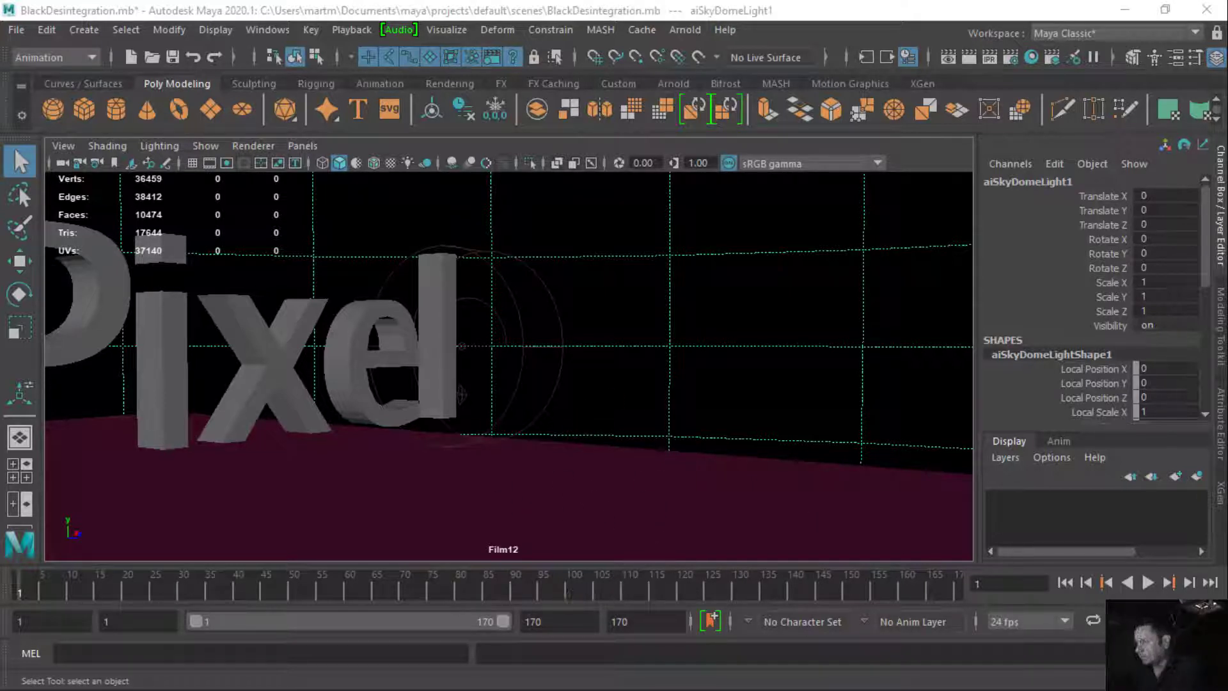
# Preview the disintegration animation, then return to the first frame.
pyautogui.click(1147, 582)
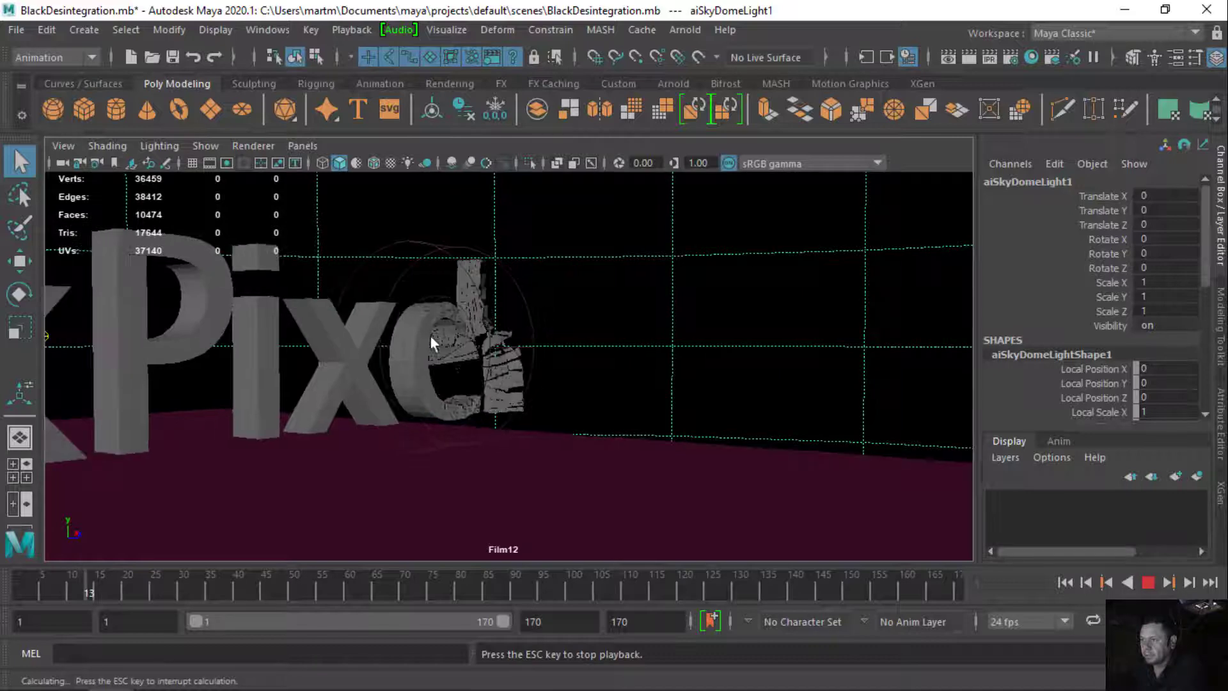
pyautogui.click(1148, 583)
pyautogui.click(1064, 582)
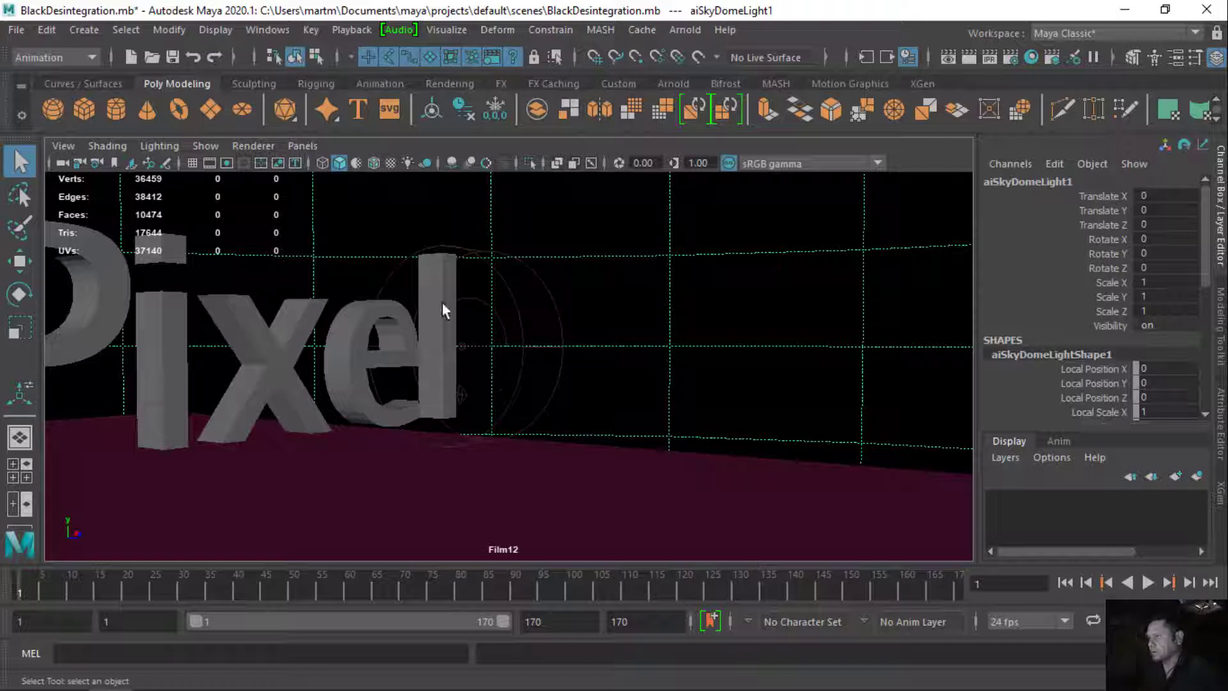
# In Render Settings, keep png output with name_#.ext frame numbering.
pyautogui.click(1011, 59)
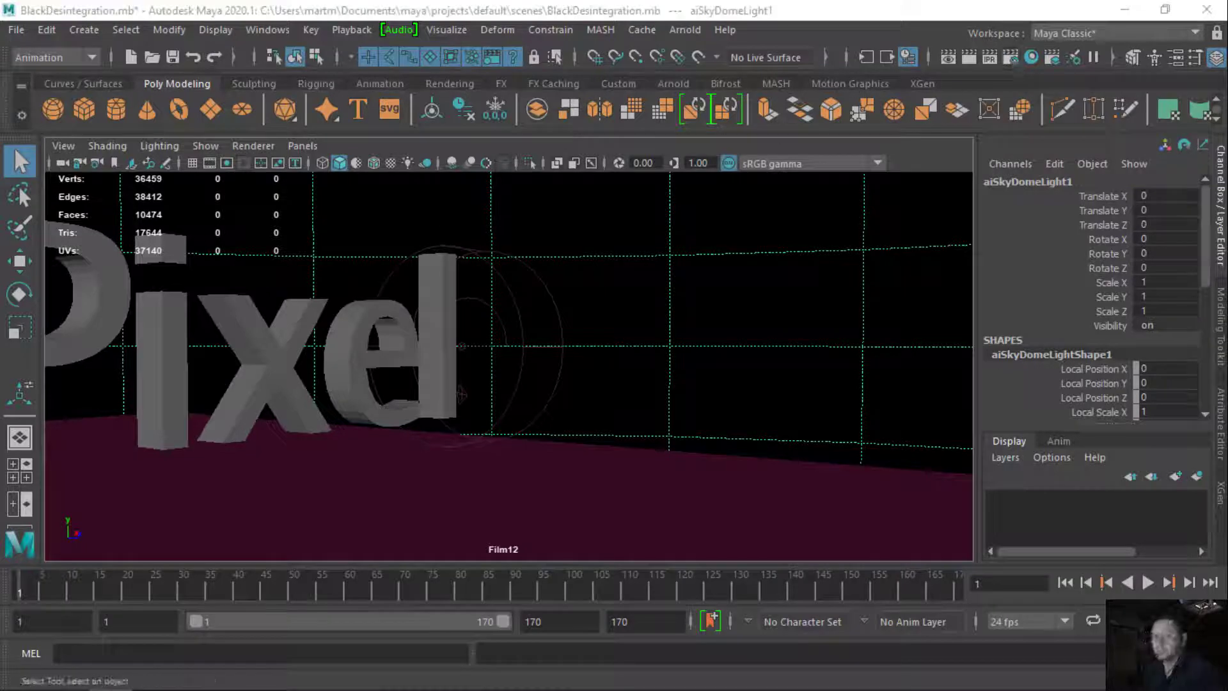
pyautogui.moveTo(98, 132); pyautogui.dragTo(908, 124)
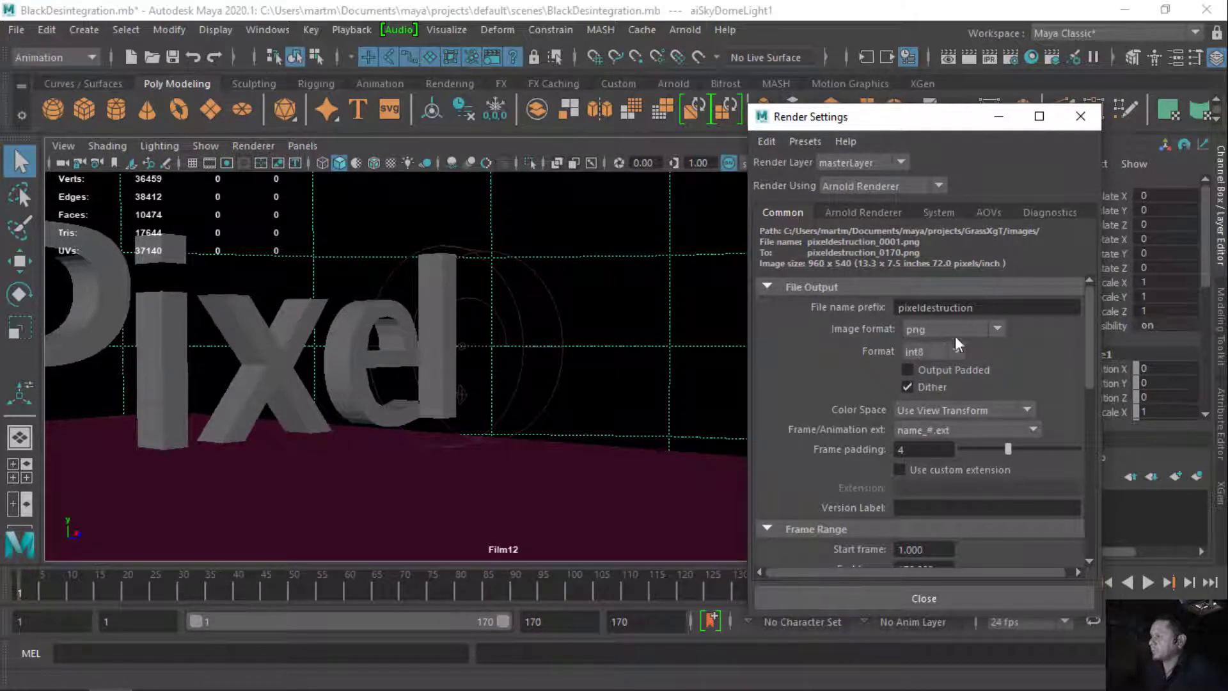
pyautogui.click(995, 329)
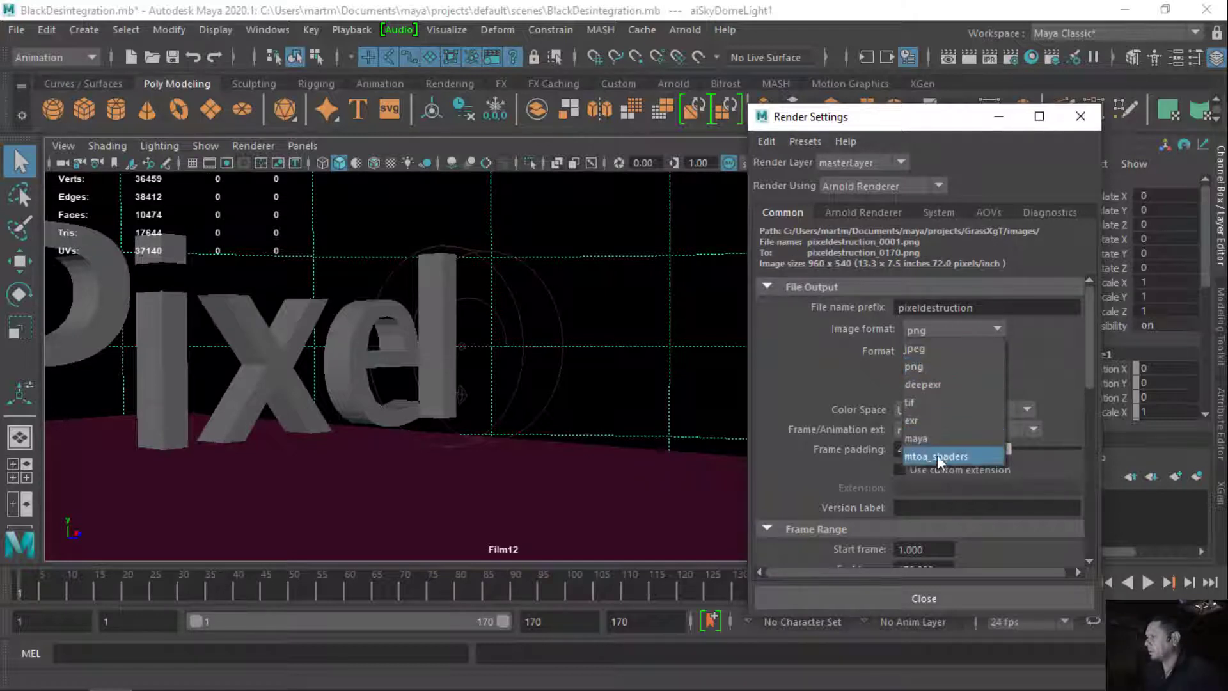
pyautogui.click(942, 367)
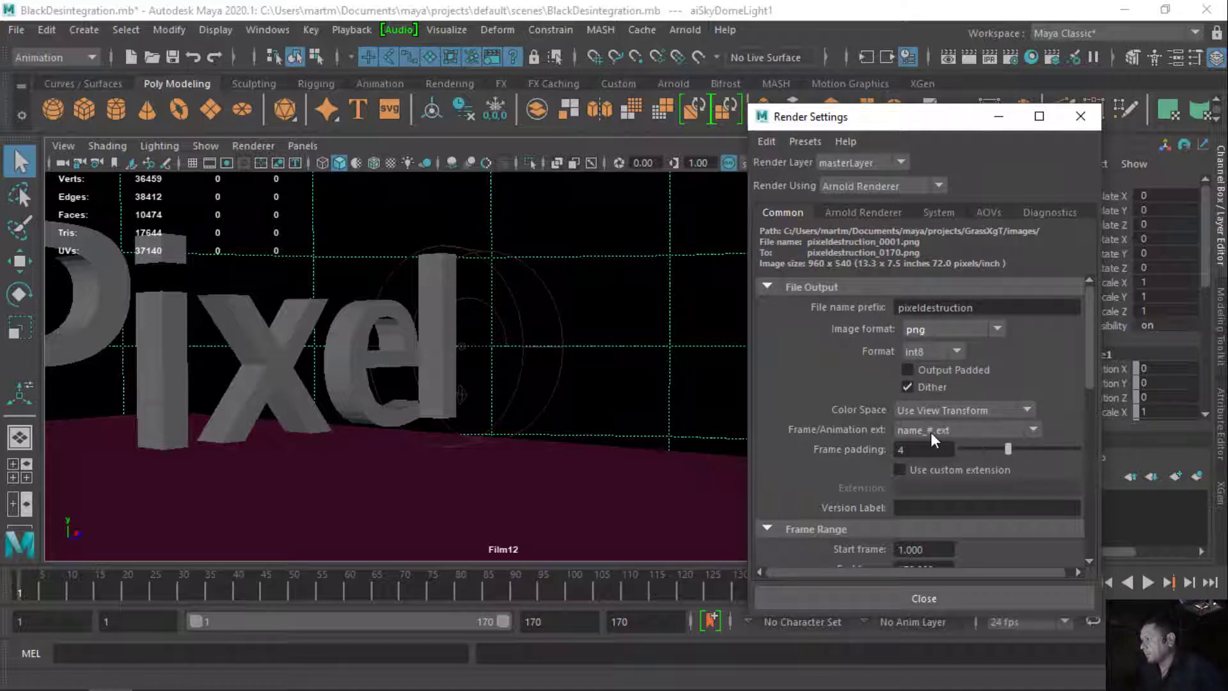
pyautogui.click(1031, 432)
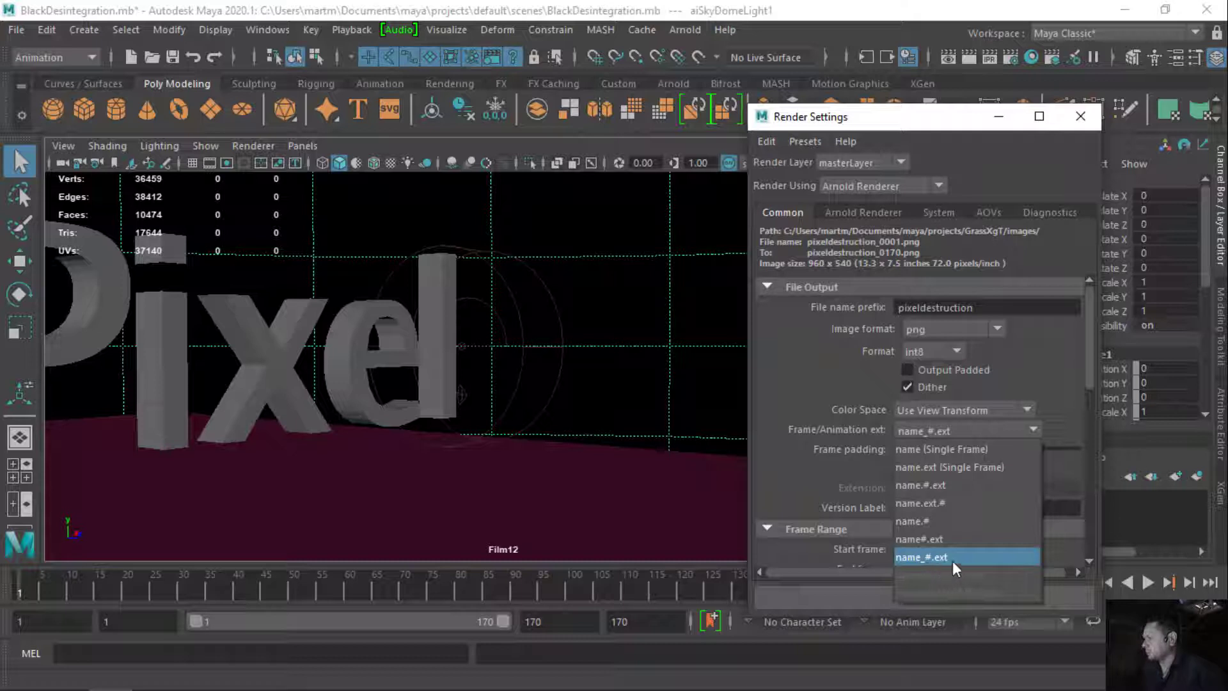
pyautogui.click(933, 557)
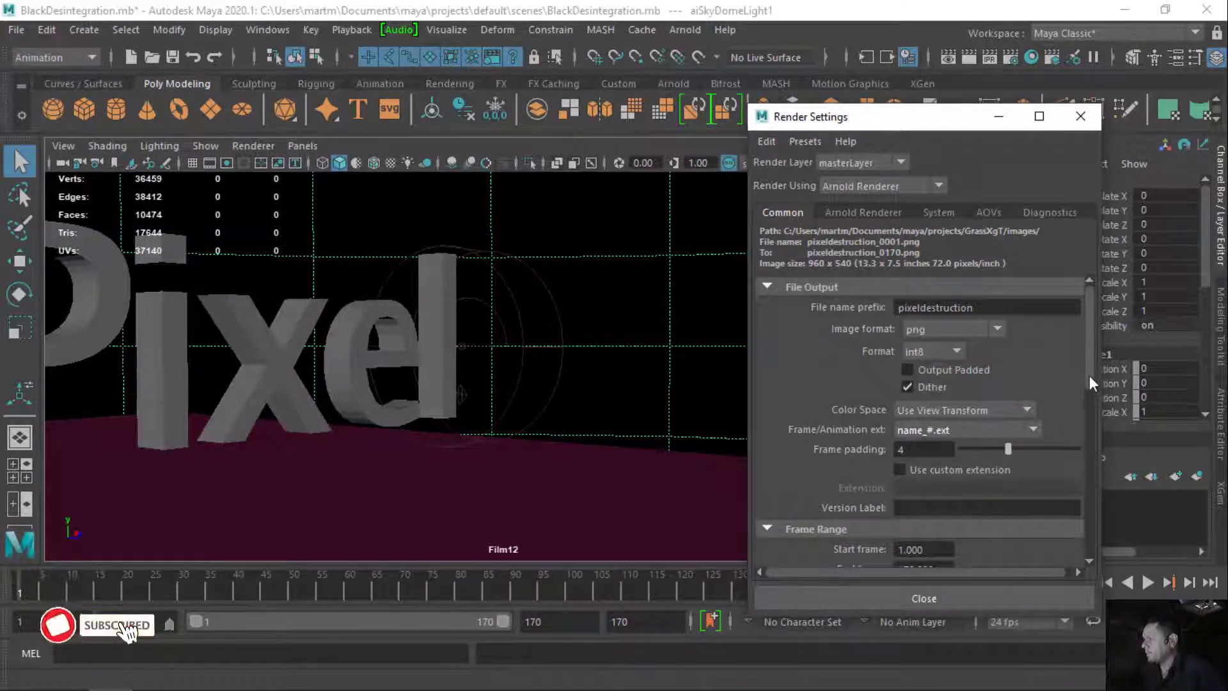
# Confirm the animation end frame is 170.
pyautogui.moveTo(1089, 375); pyautogui.dragTo(1097, 416)
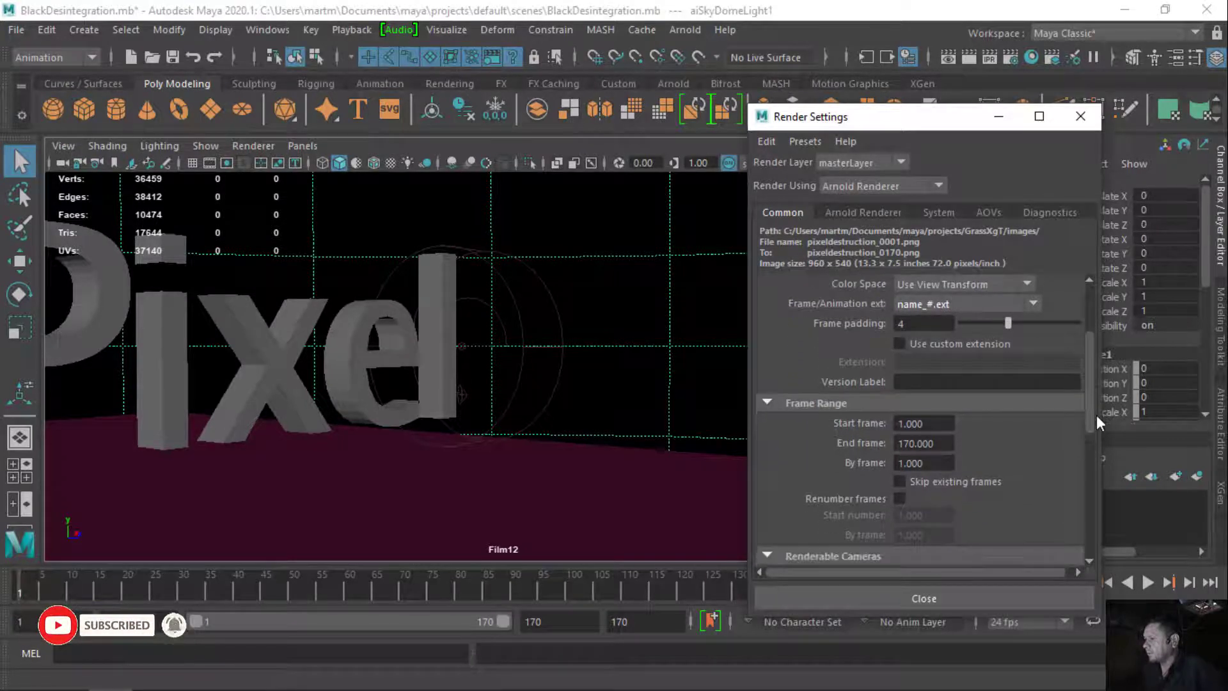
pyautogui.moveTo(908, 117); pyautogui.dragTo(758, 56)
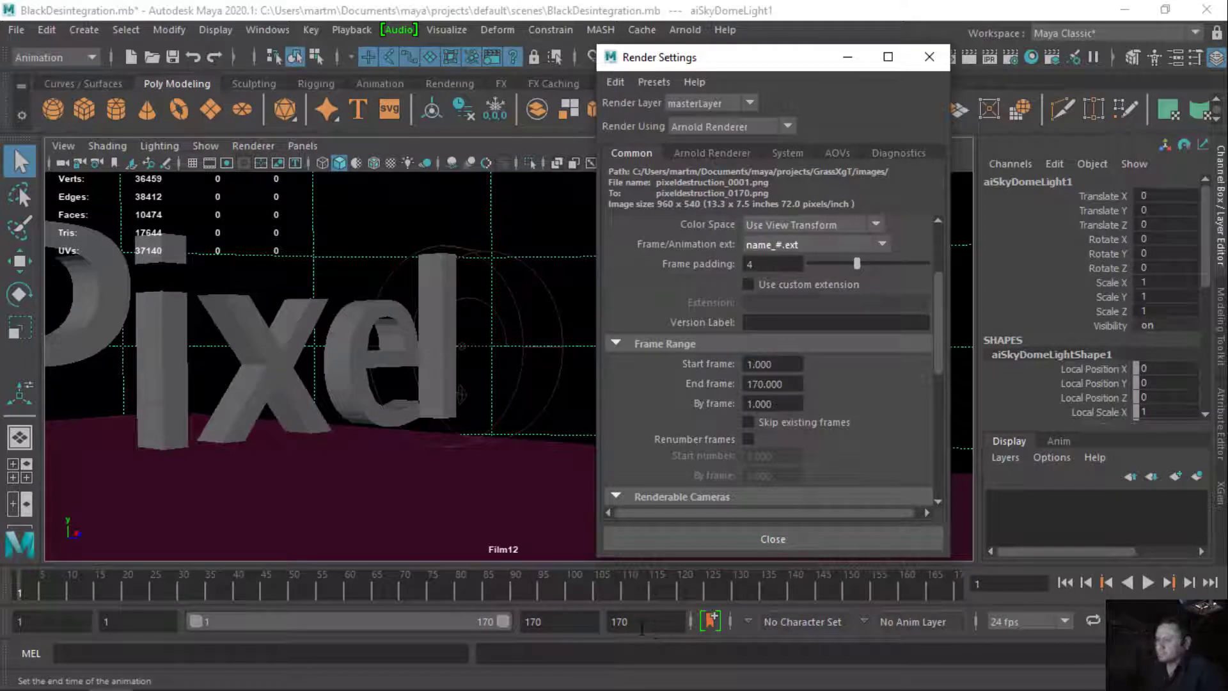
pyautogui.click(625, 622)
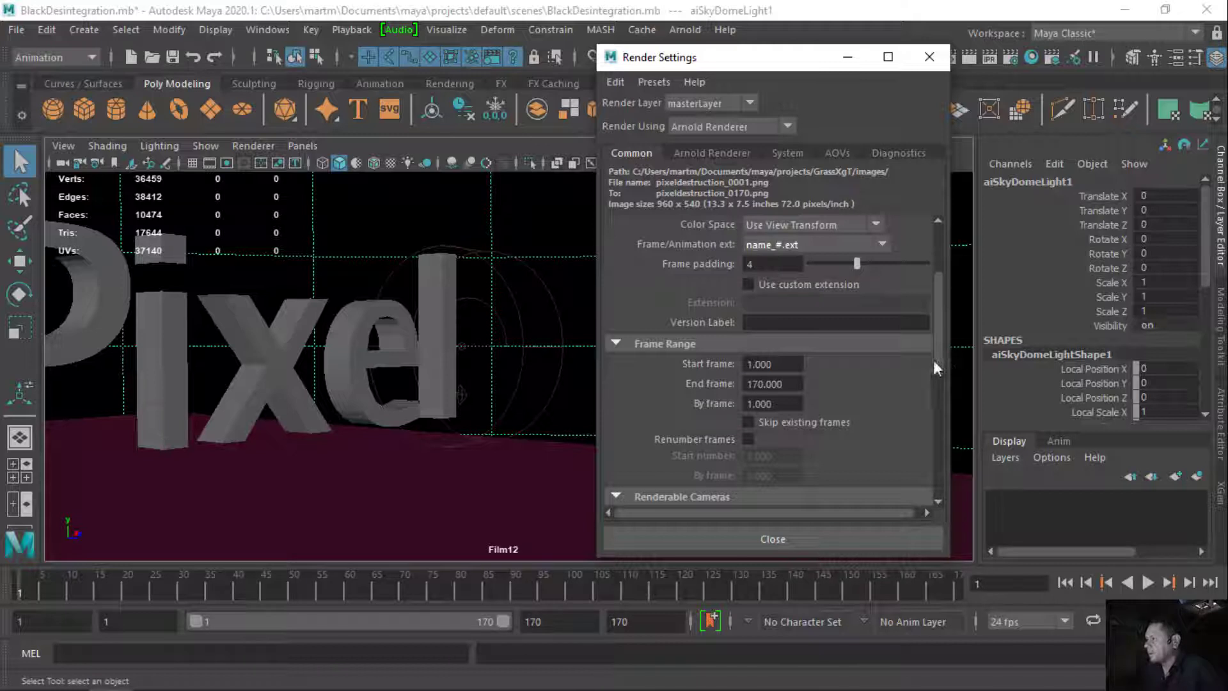
# Keep Film12 as the renderable camera.
pyautogui.moveTo(939, 355); pyautogui.dragTo(938, 413)
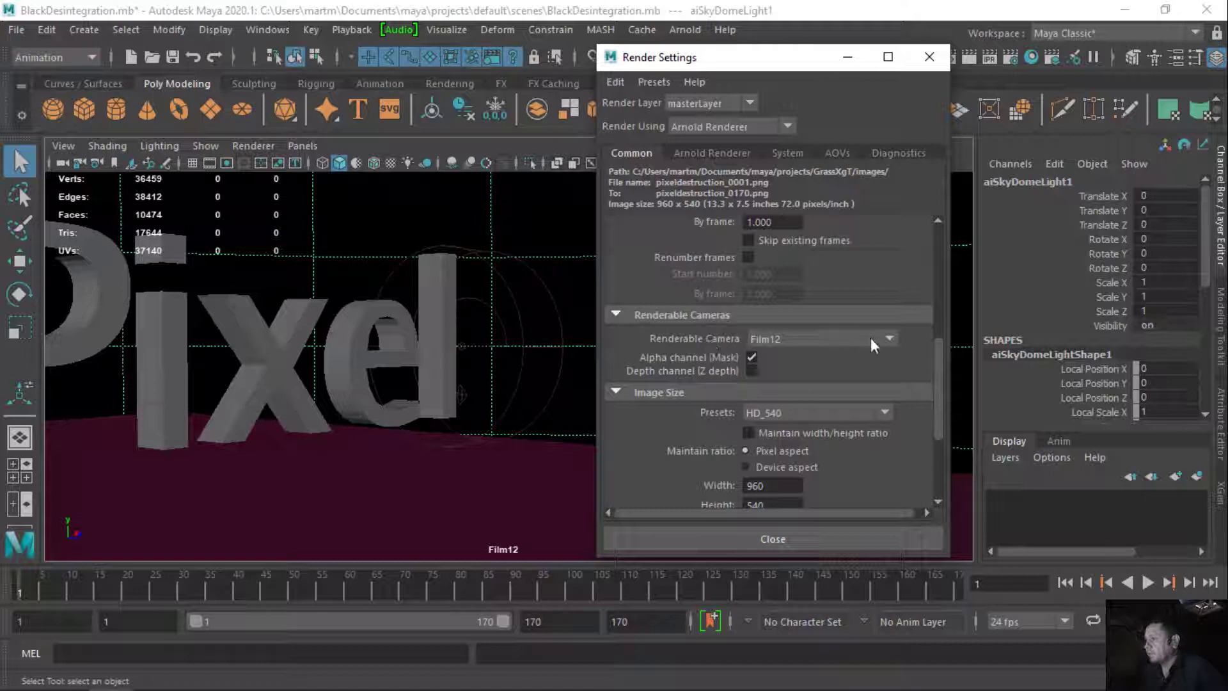
pyautogui.click(888, 338)
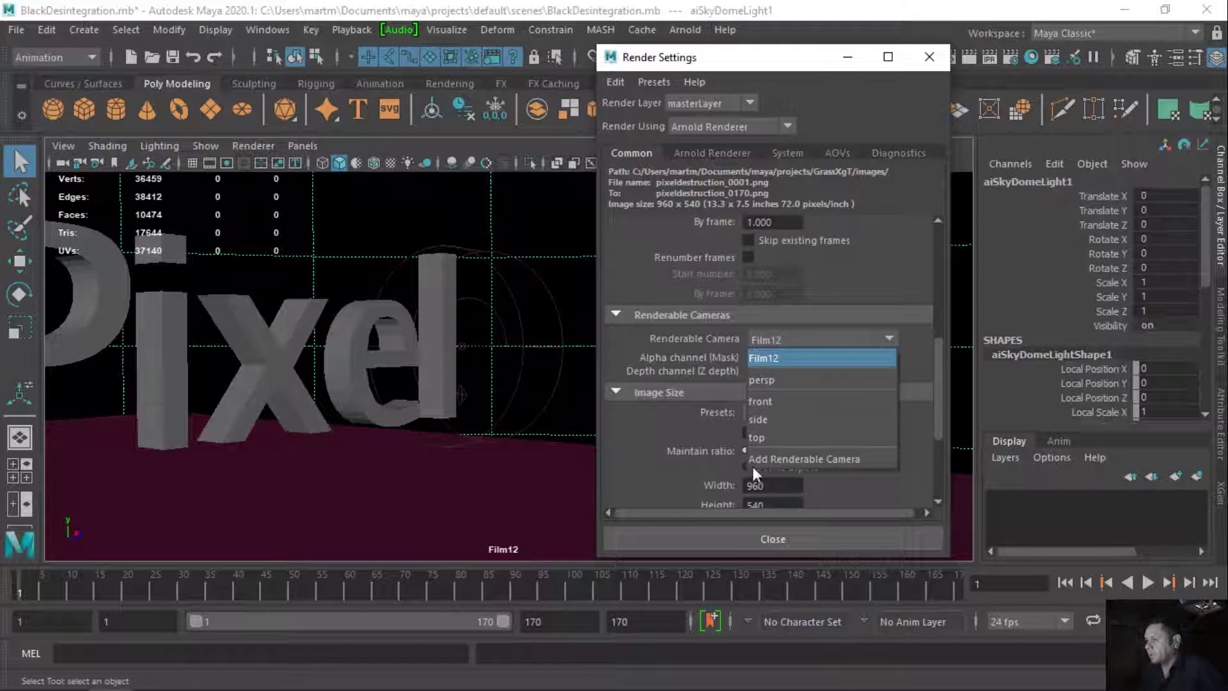
pyautogui.click(776, 361)
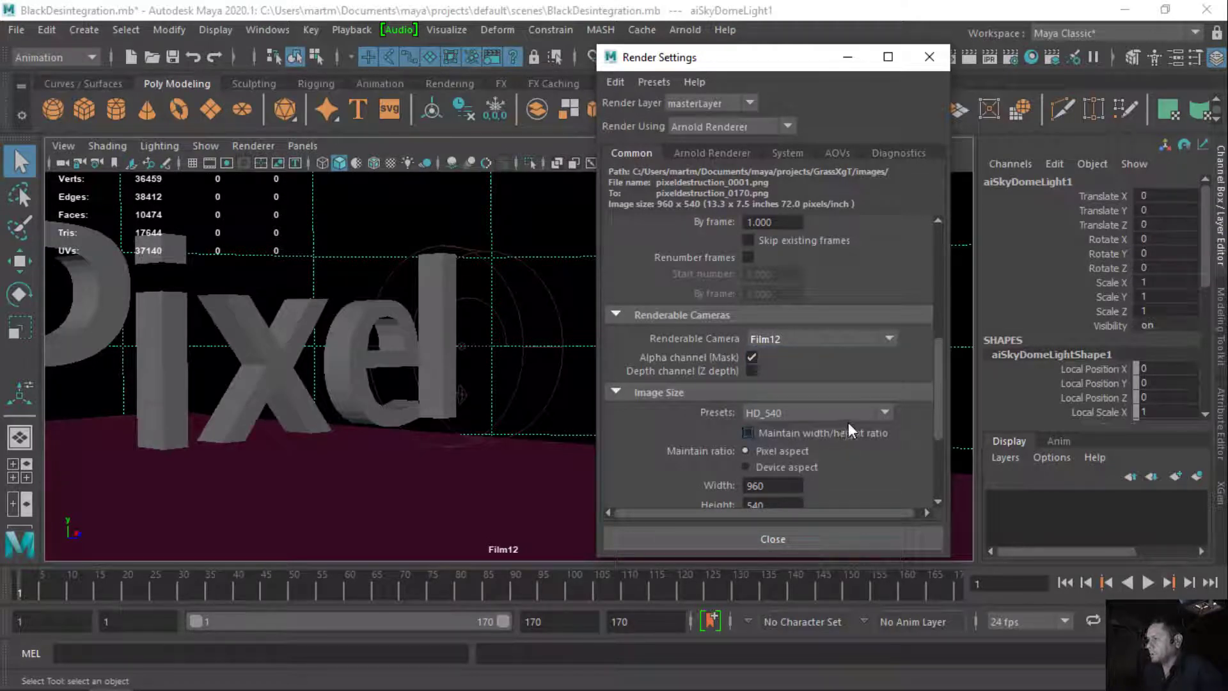
# Set the image size to the HD_720 preset (1280 x 720).
pyautogui.click(891, 412)
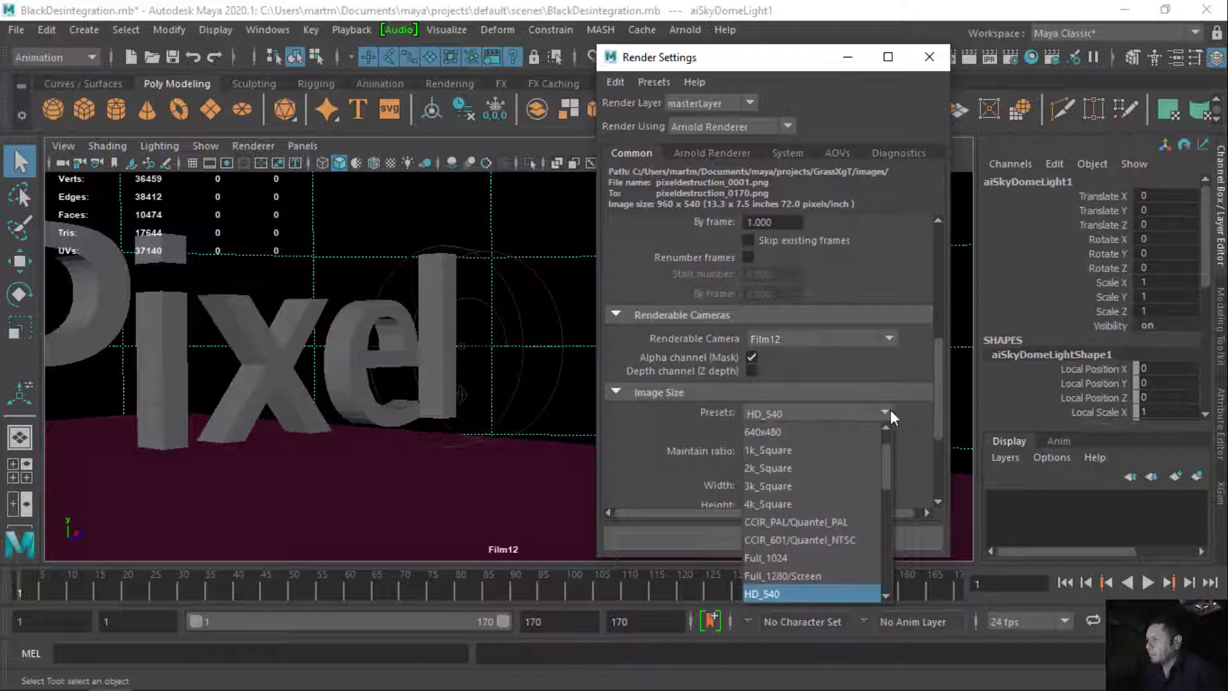
pyautogui.moveTo(885, 455); pyautogui.dragTo(888, 489)
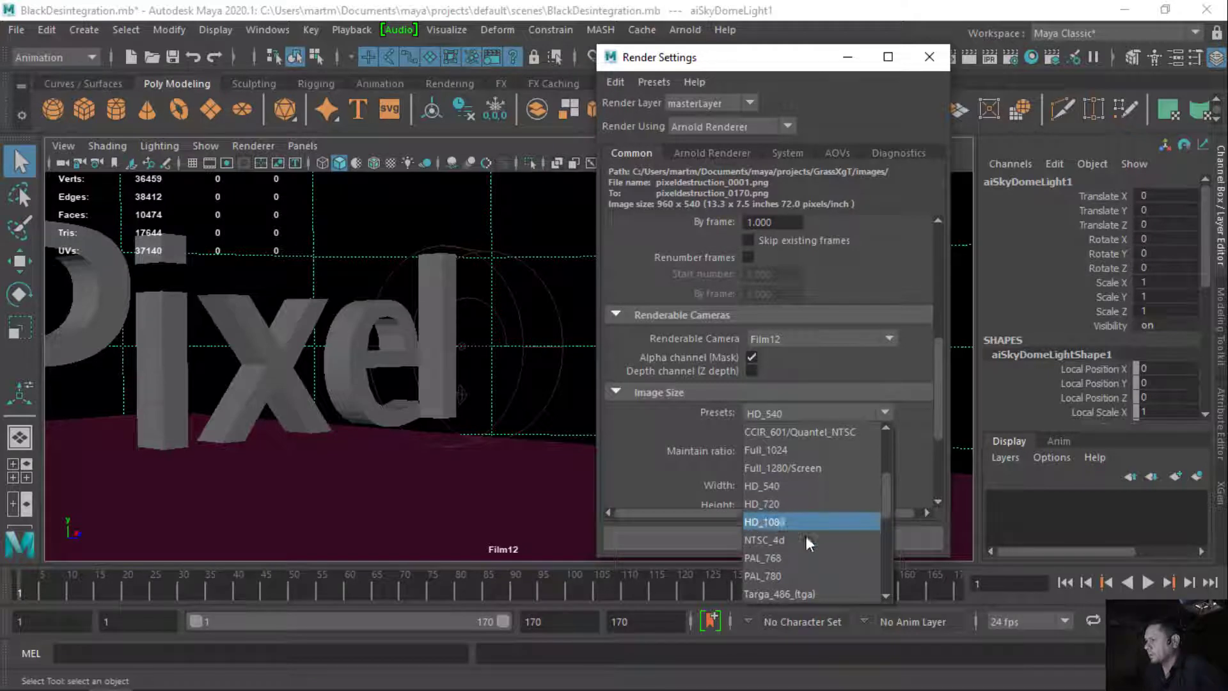
pyautogui.moveTo(884, 497); pyautogui.dragTo(891, 470)
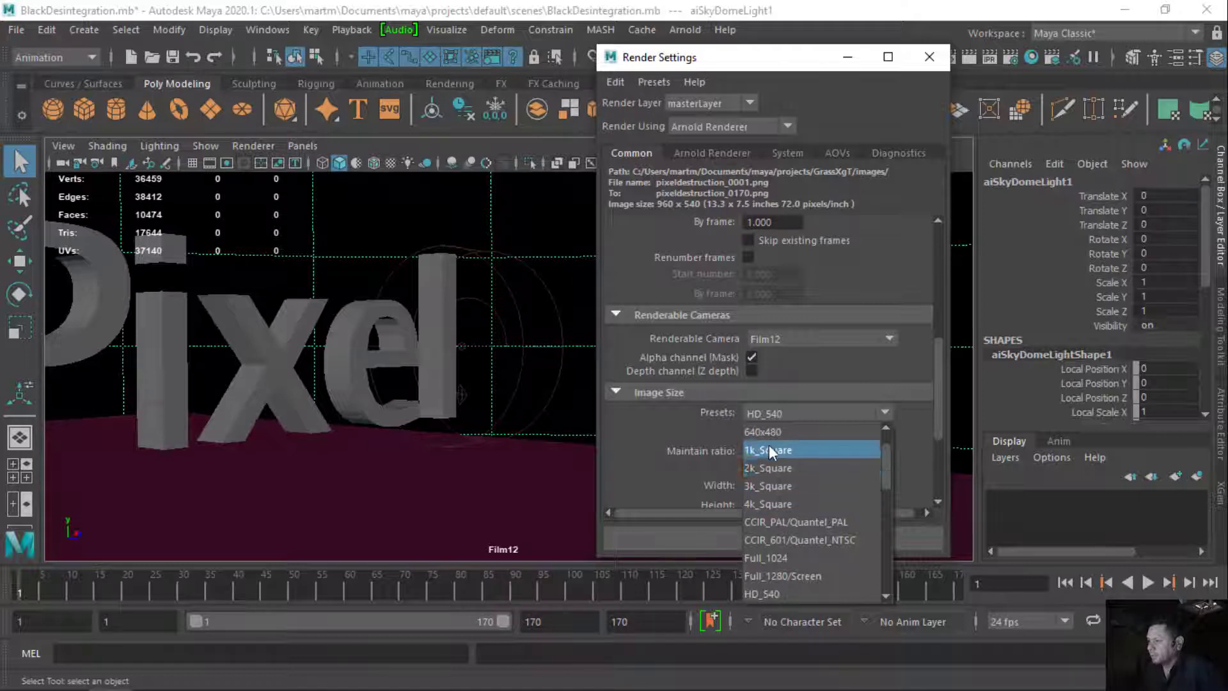
pyautogui.moveTo(882, 471)
pyautogui.mouseDown()
pyautogui.moveTo(880, 513)
pyautogui.moveTo(886, 471)
pyautogui.mouseUp()
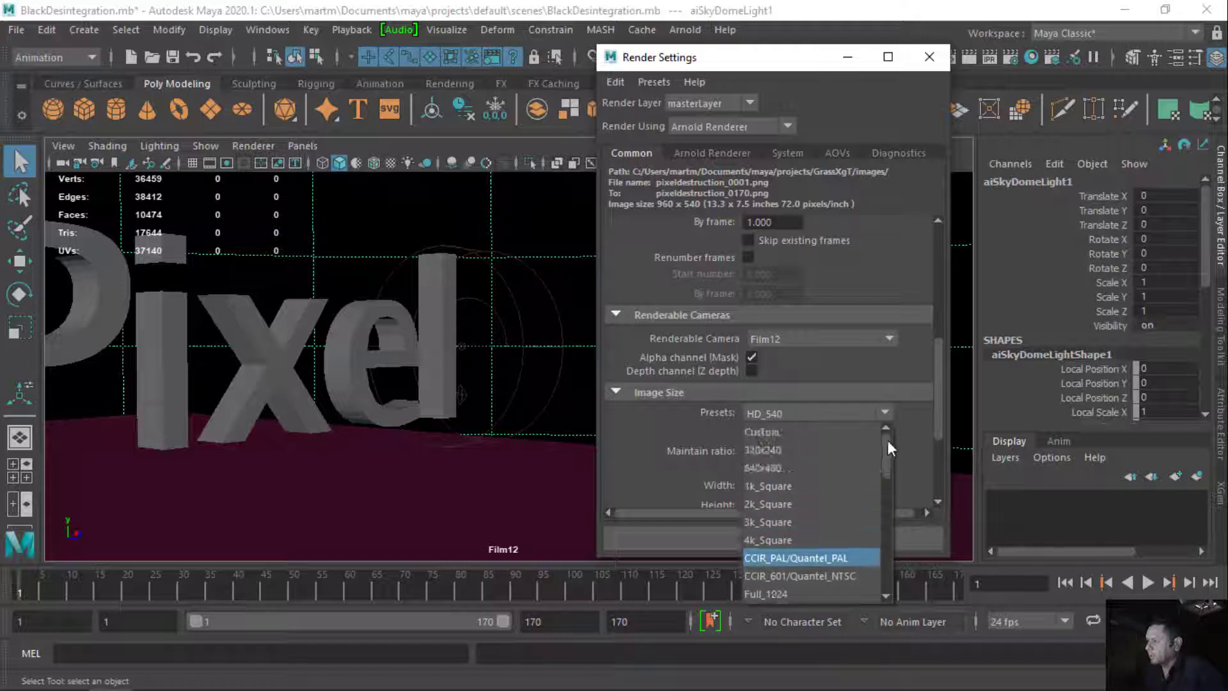
pyautogui.moveTo(887, 478); pyautogui.dragTo(850, 411)
pyautogui.click(878, 362)
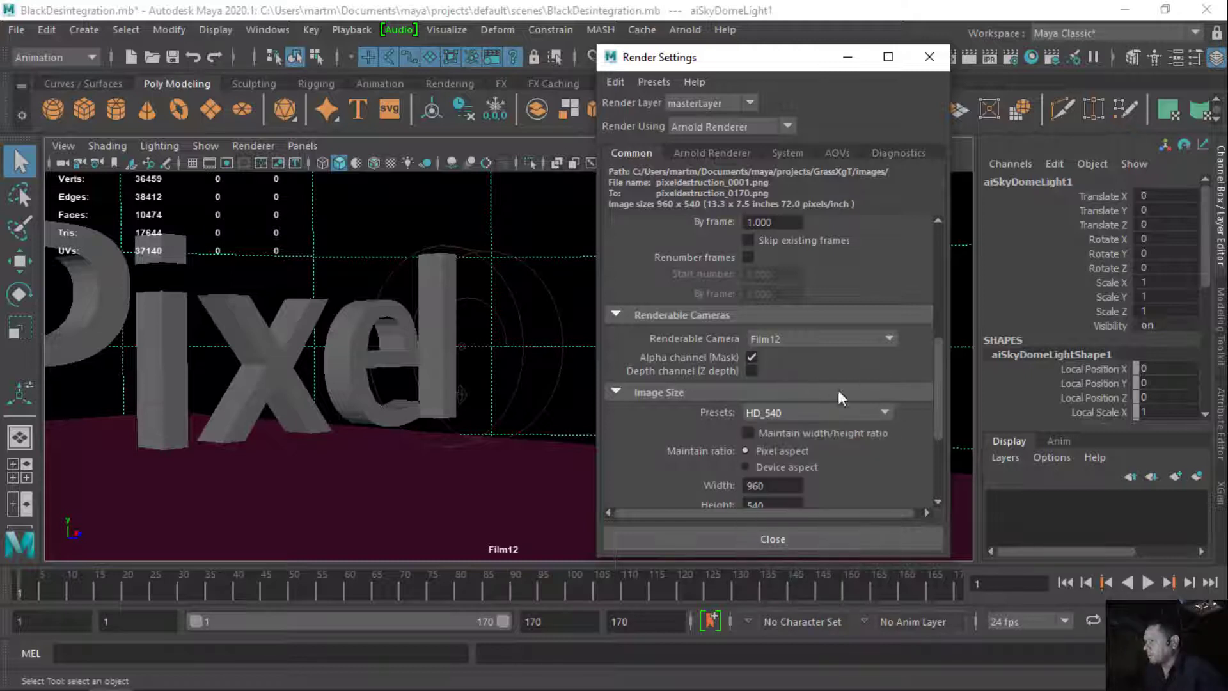
pyautogui.click(886, 411)
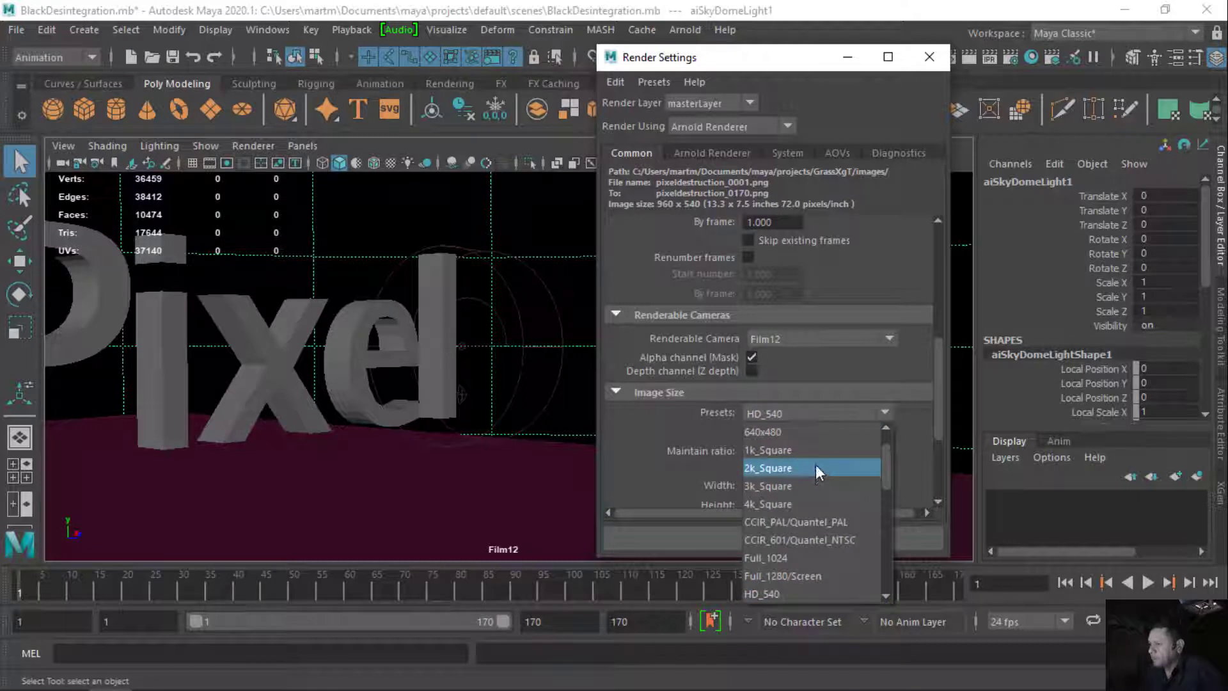
pyautogui.moveTo(885, 459); pyautogui.dragTo(884, 476)
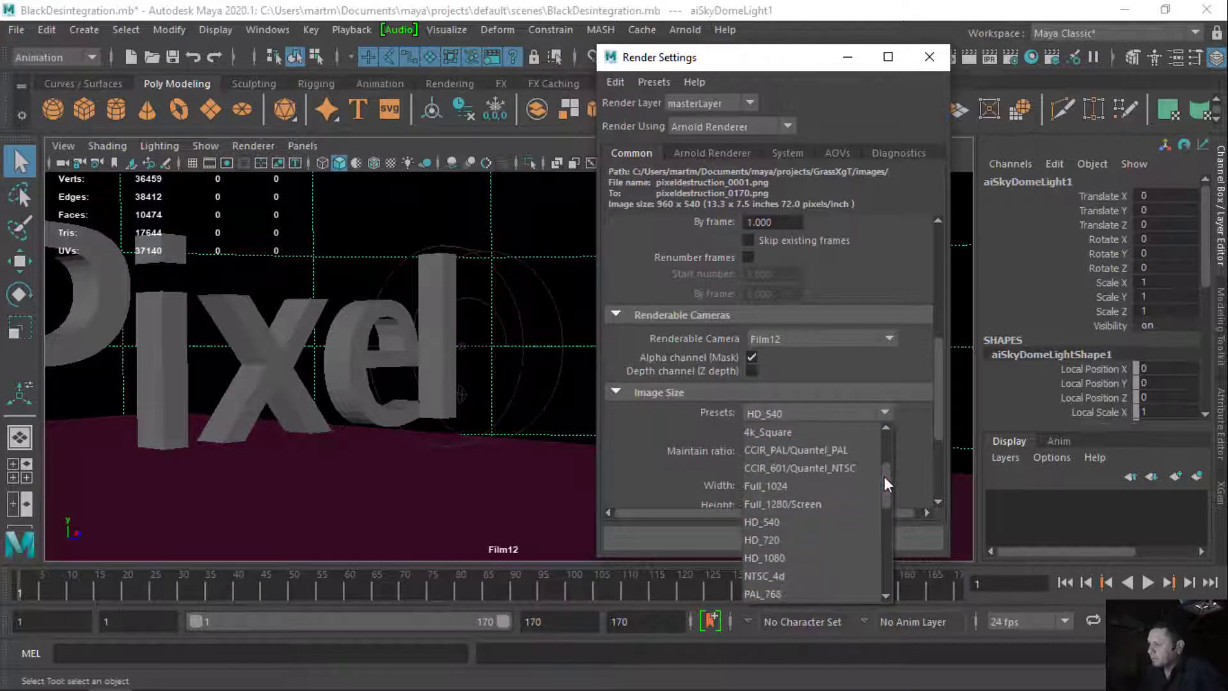
pyautogui.click(807, 539)
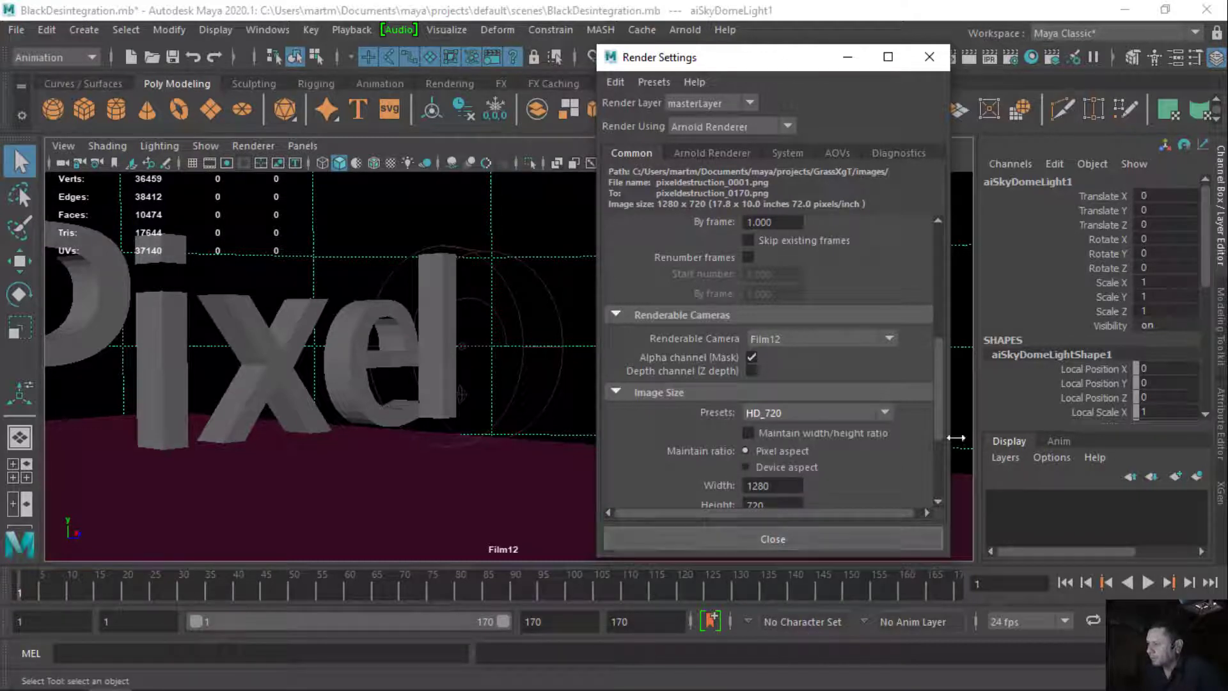
pyautogui.moveTo(934, 409); pyautogui.dragTo(942, 451)
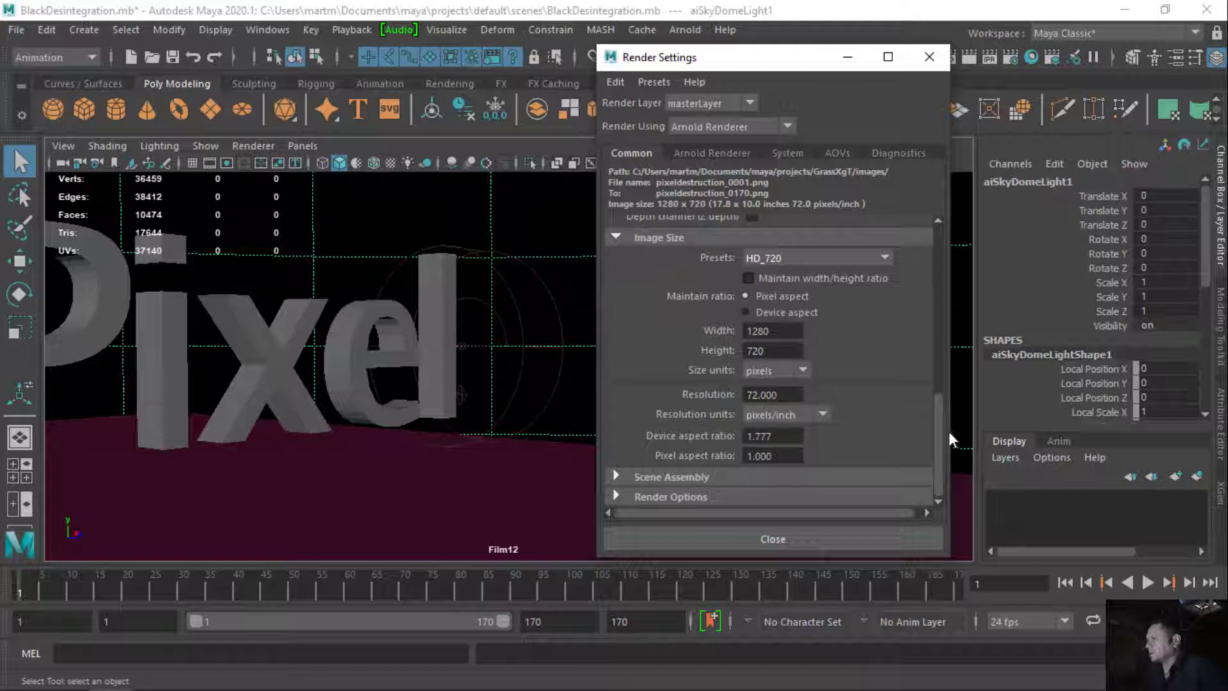
pyautogui.moveTo(936, 439); pyautogui.dragTo(942, 268)
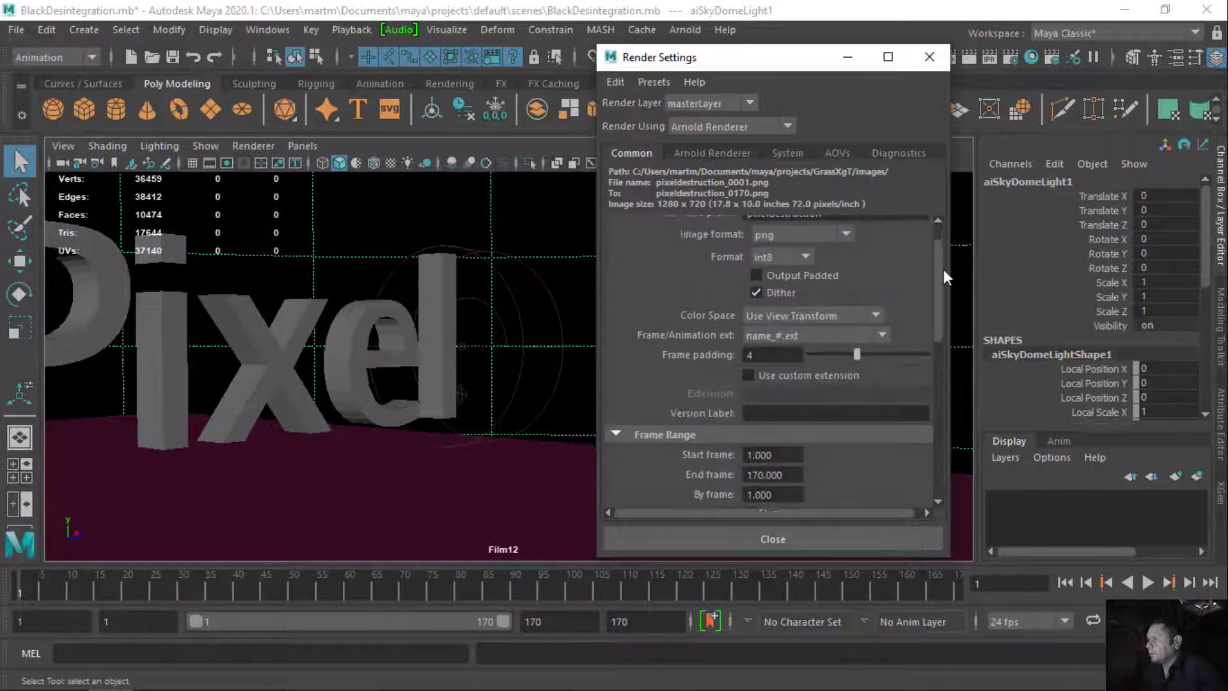
# Set the Arnold Camera (AA) samples to 6.
pyautogui.click(700, 153)
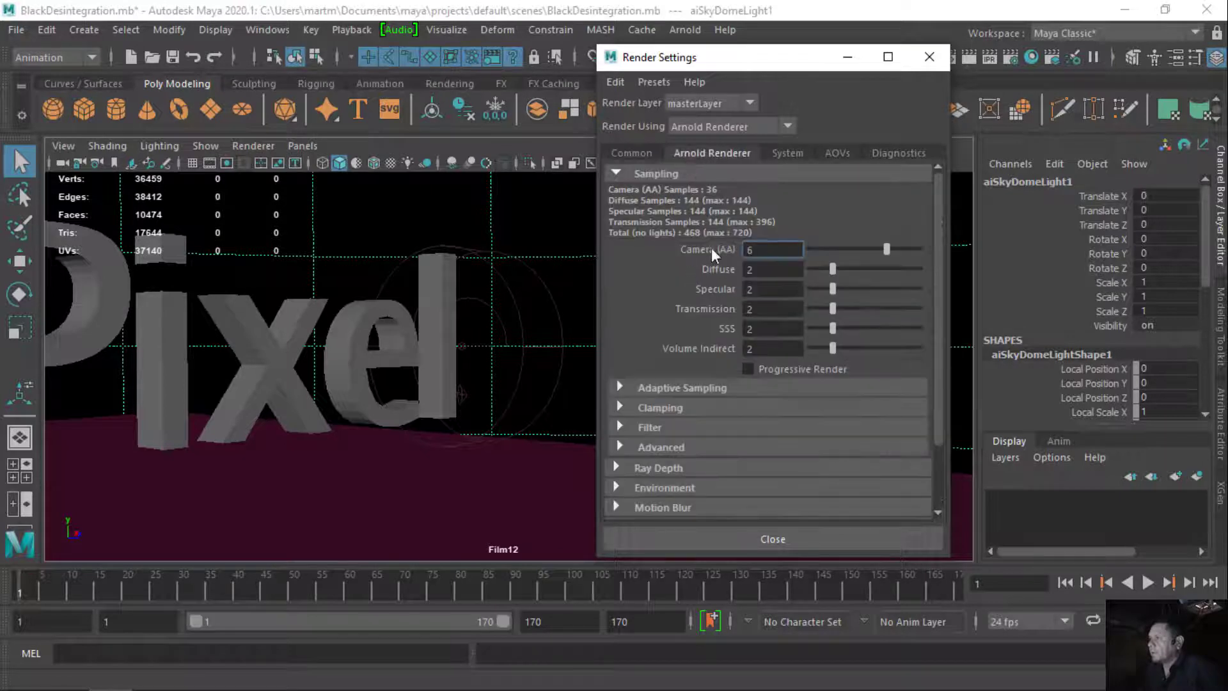
pyautogui.click(774, 250)
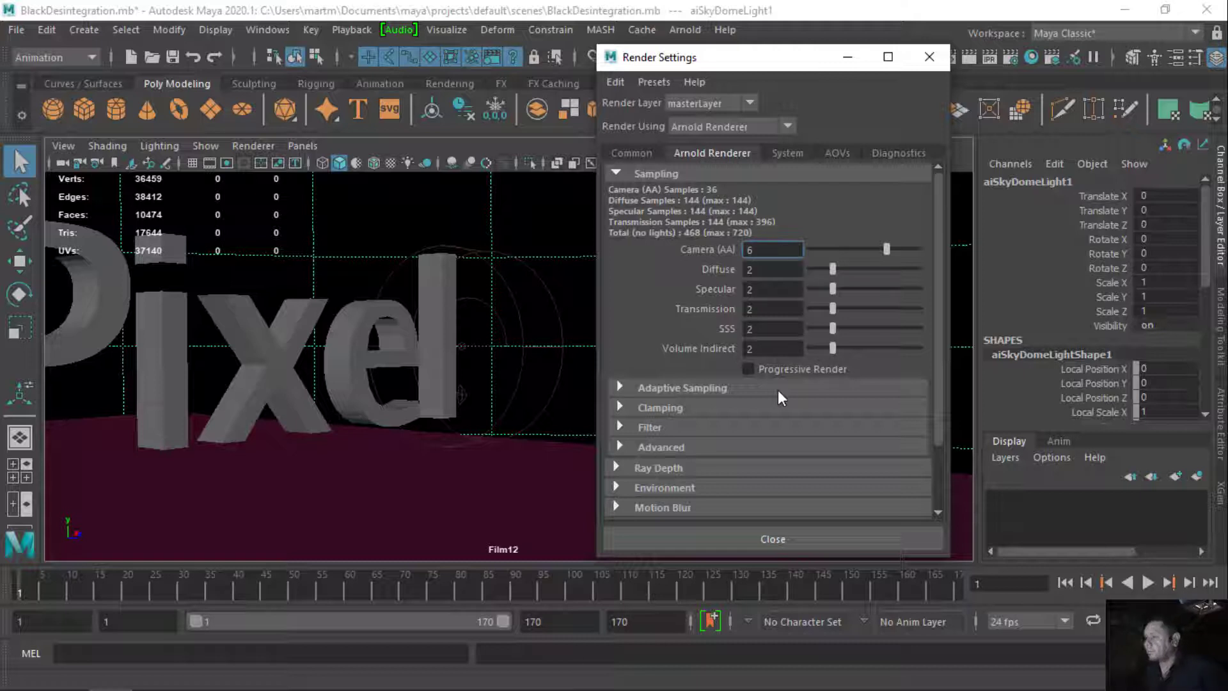
pyautogui.moveTo(935, 314); pyautogui.dragTo(935, 378)
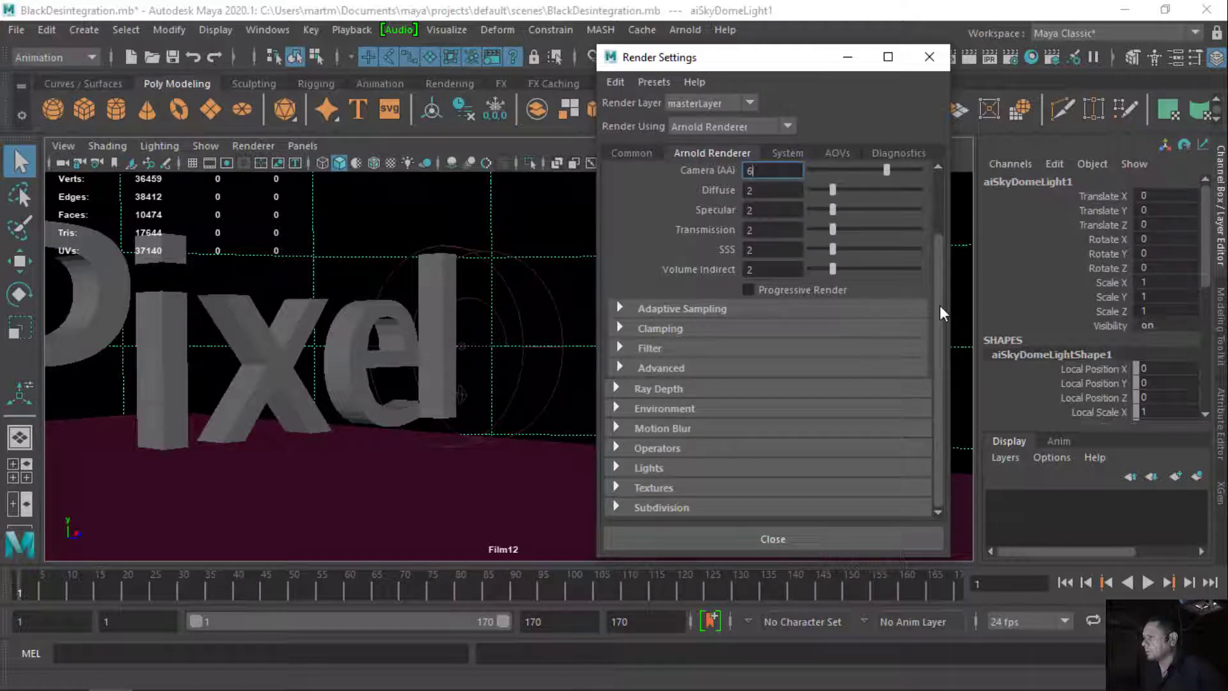
pyautogui.scroll(3, 941, 314)
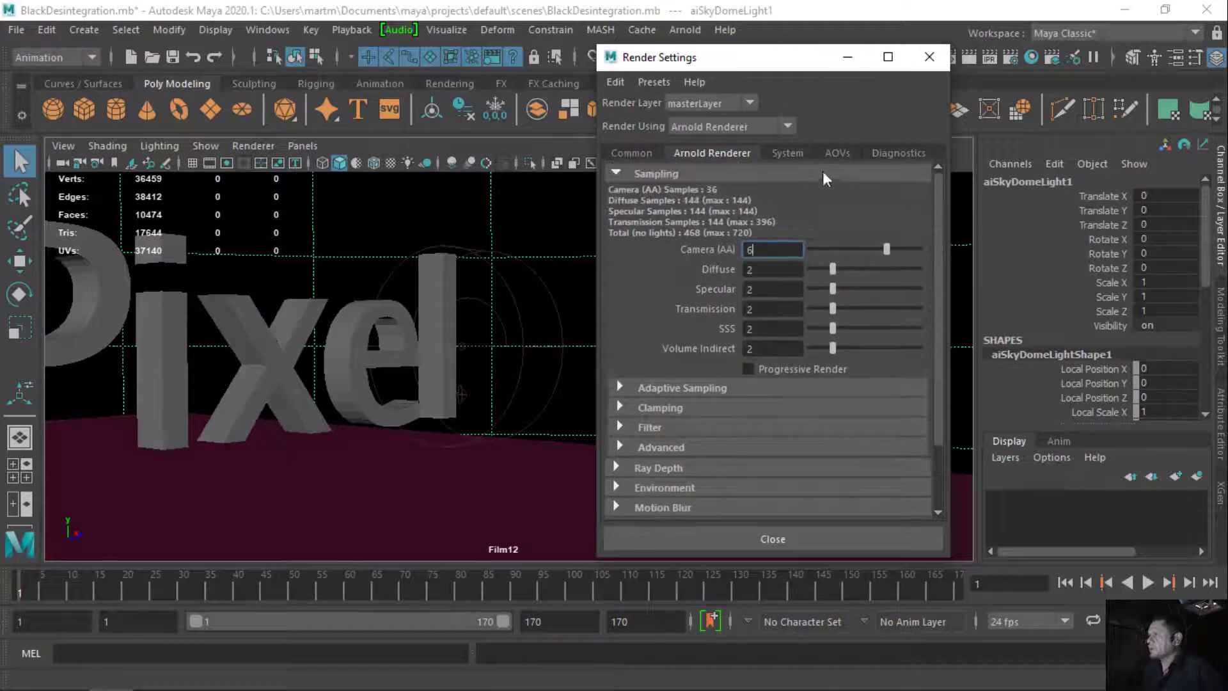
# Review the System, AOVs and Diagnostics tabs, then return to the Common file output settings.
pyautogui.click(786, 155)
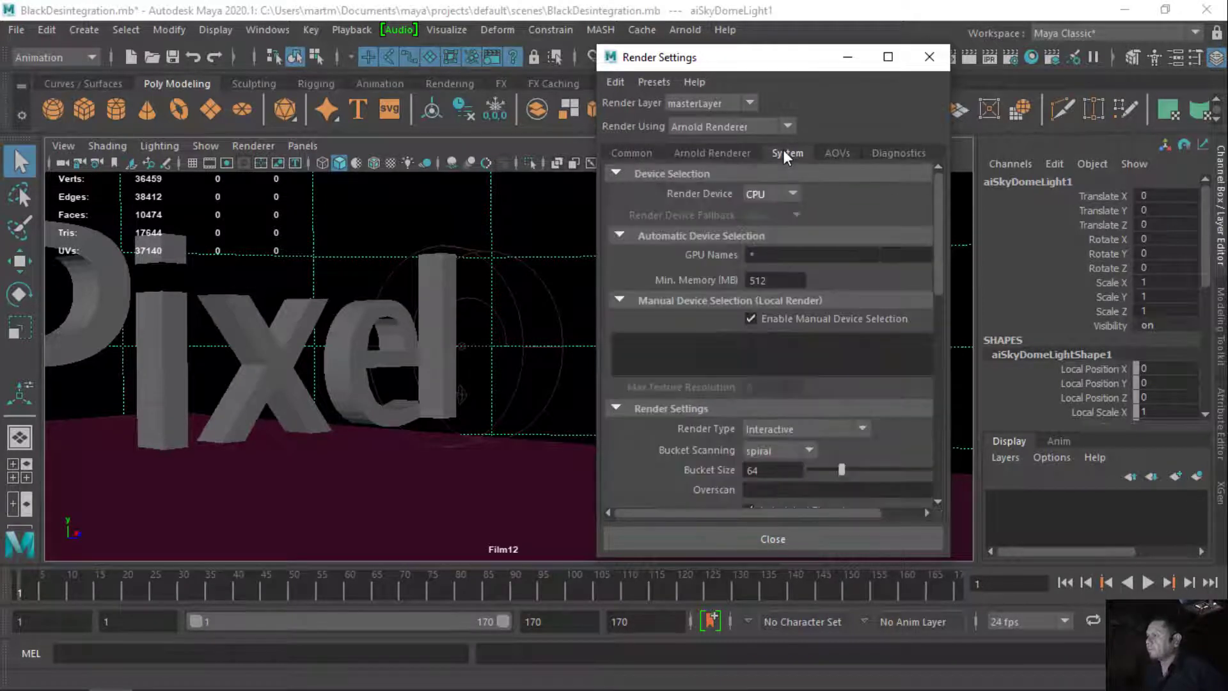
pyautogui.click(839, 152)
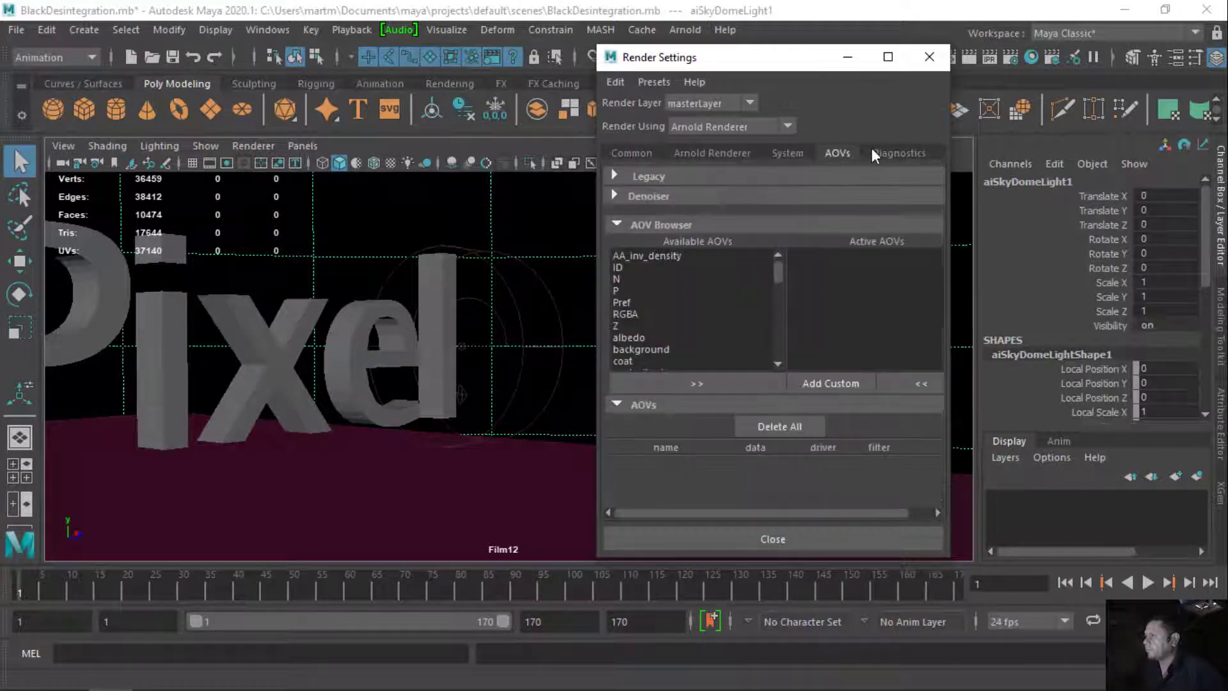
pyautogui.click(885, 155)
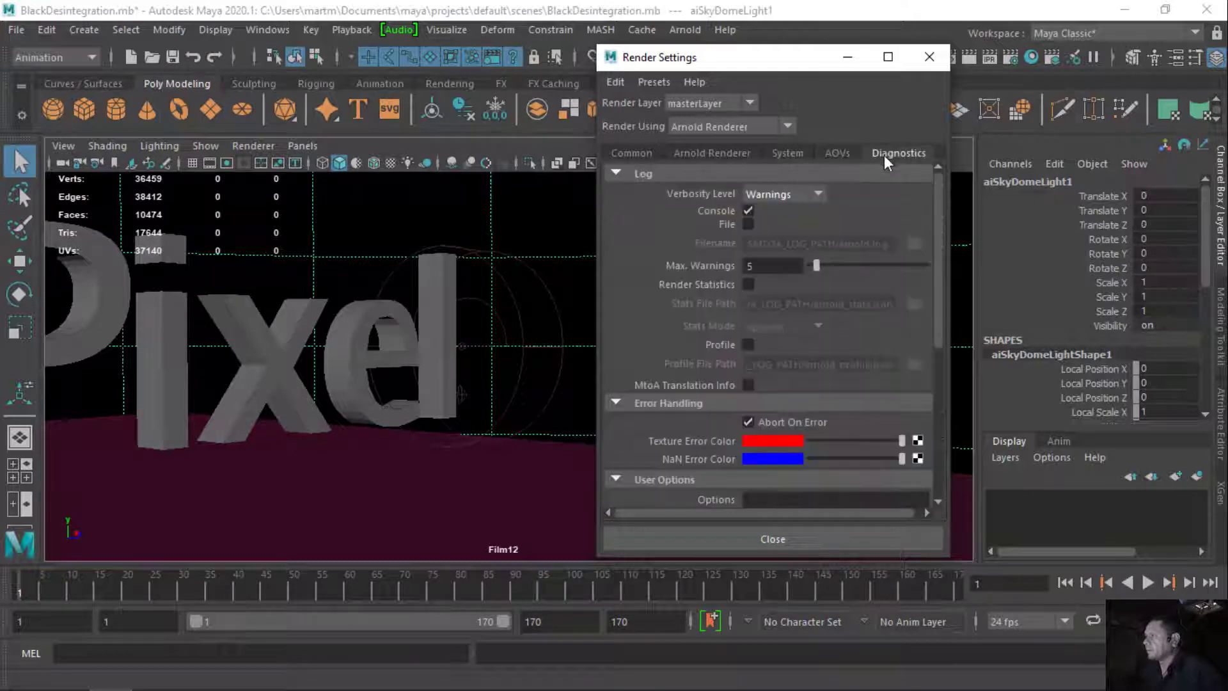
pyautogui.click(839, 154)
pyautogui.click(788, 152)
pyautogui.click(710, 152)
pyautogui.click(638, 152)
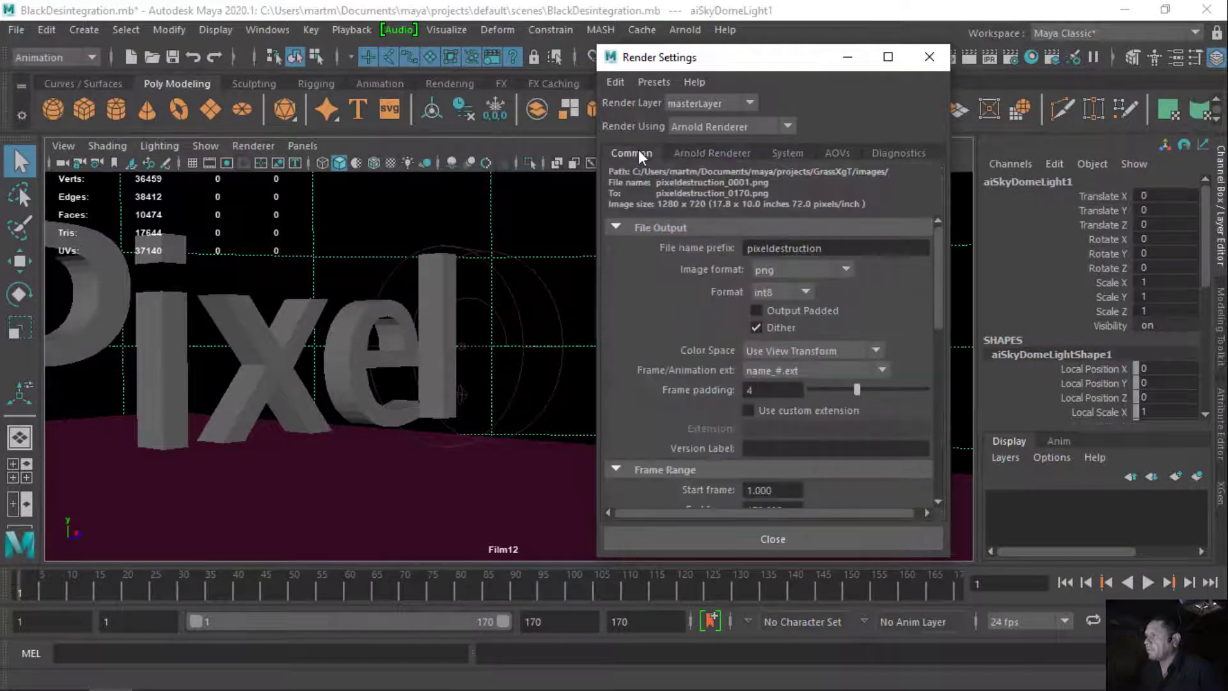
# Close Render Settings, switch to the Rendering menu set and show the Render menu.
pyautogui.click(929, 57)
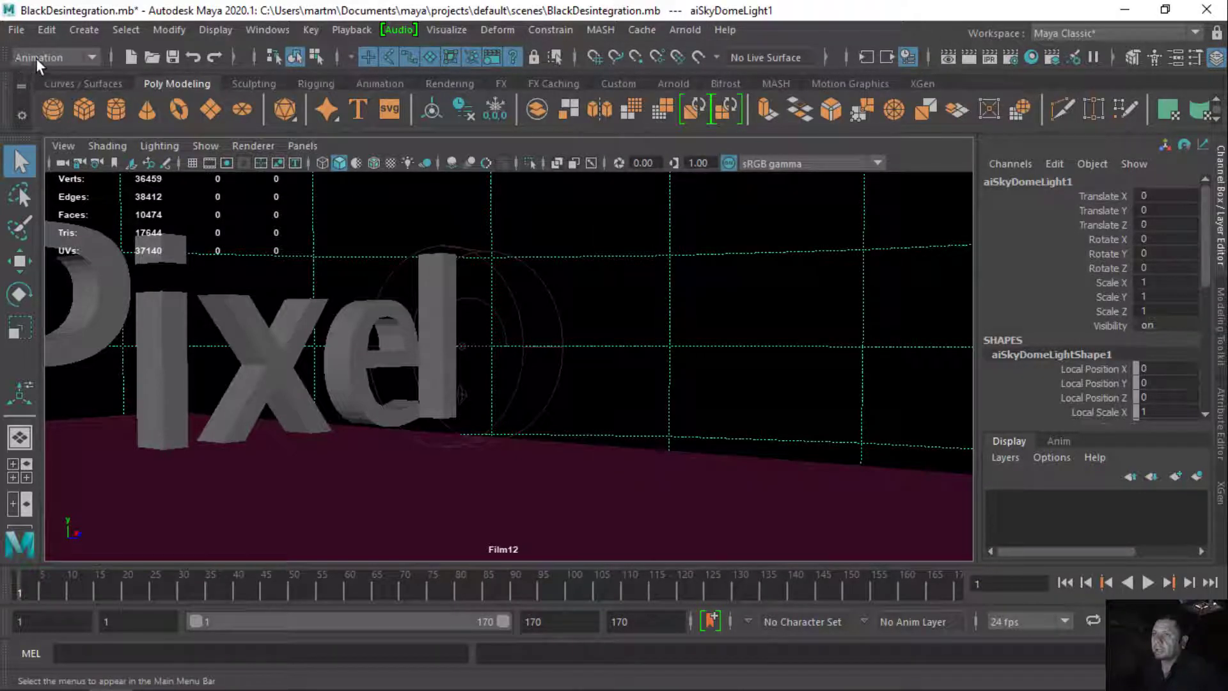
pyautogui.click(93, 59)
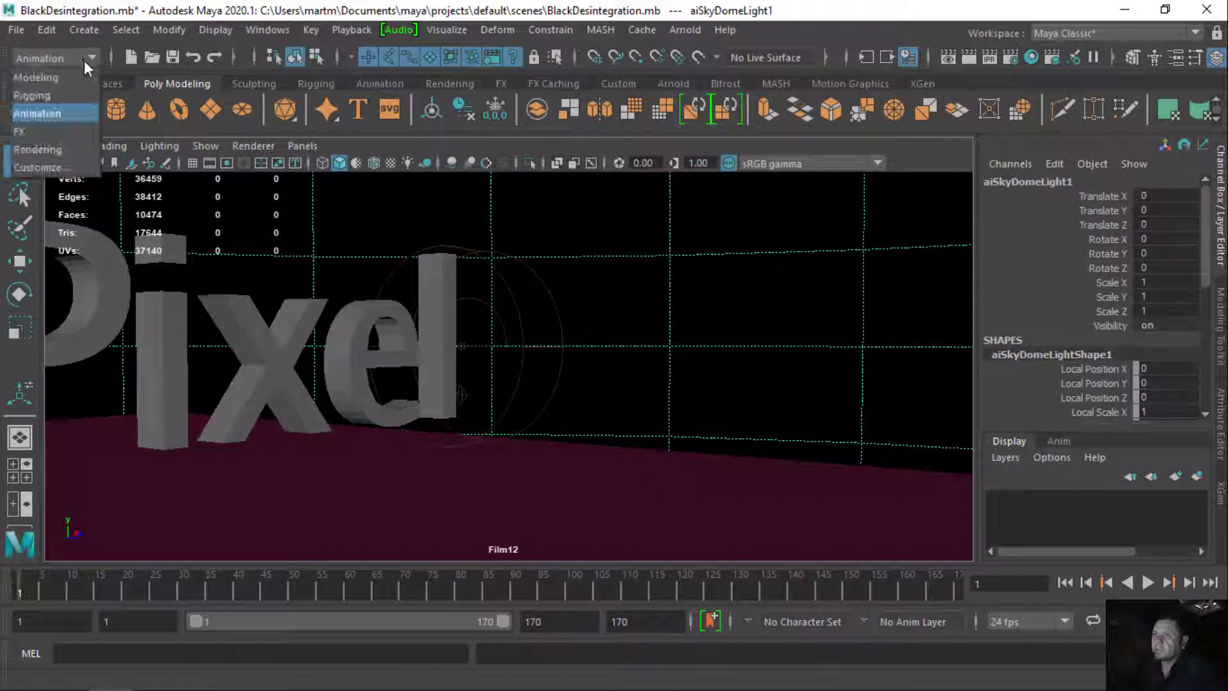
pyautogui.click(61, 96)
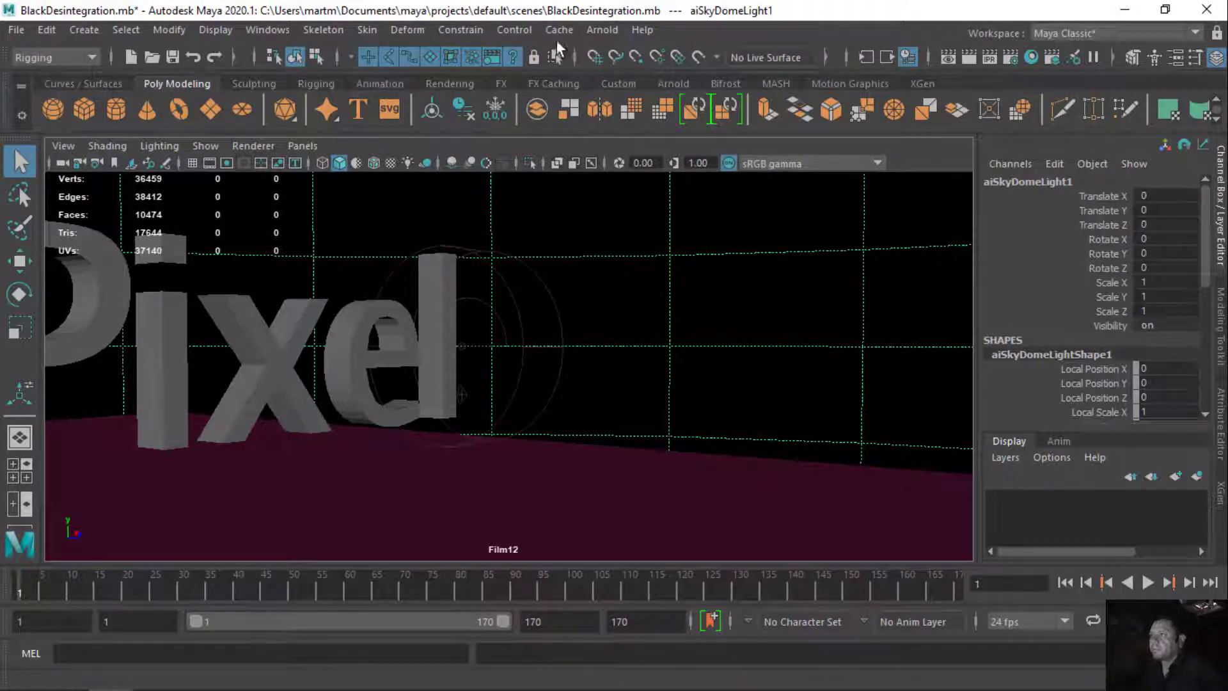
pyautogui.click(90, 56)
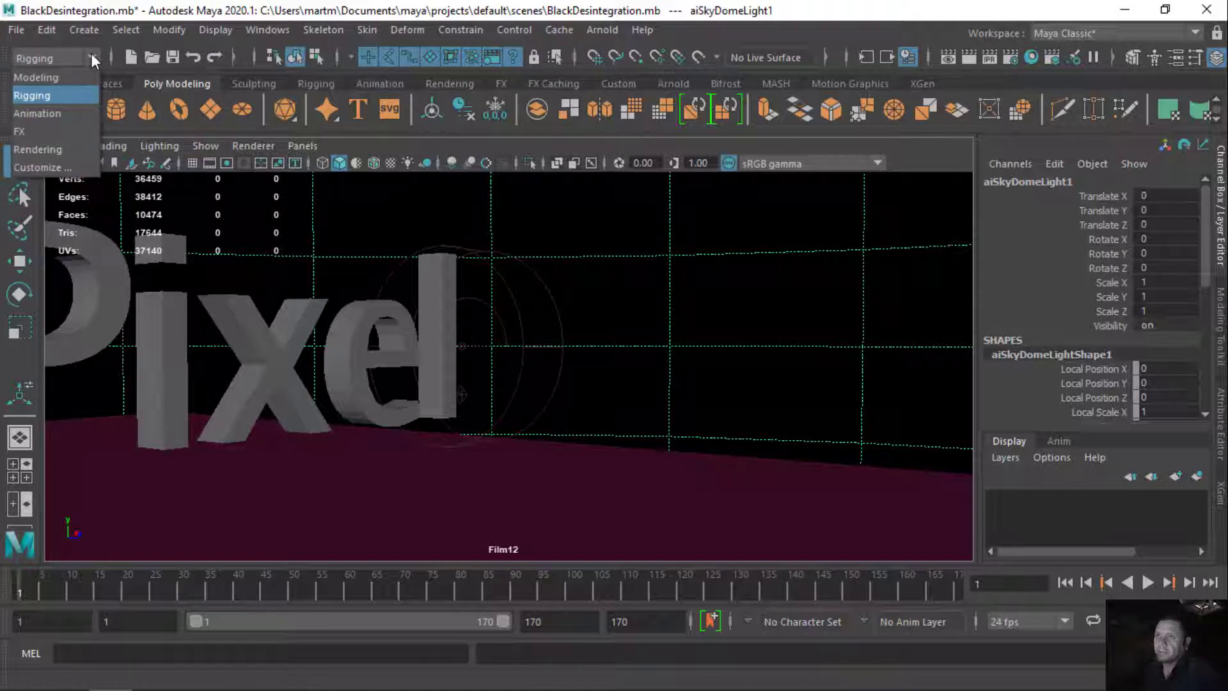
pyautogui.click(64, 151)
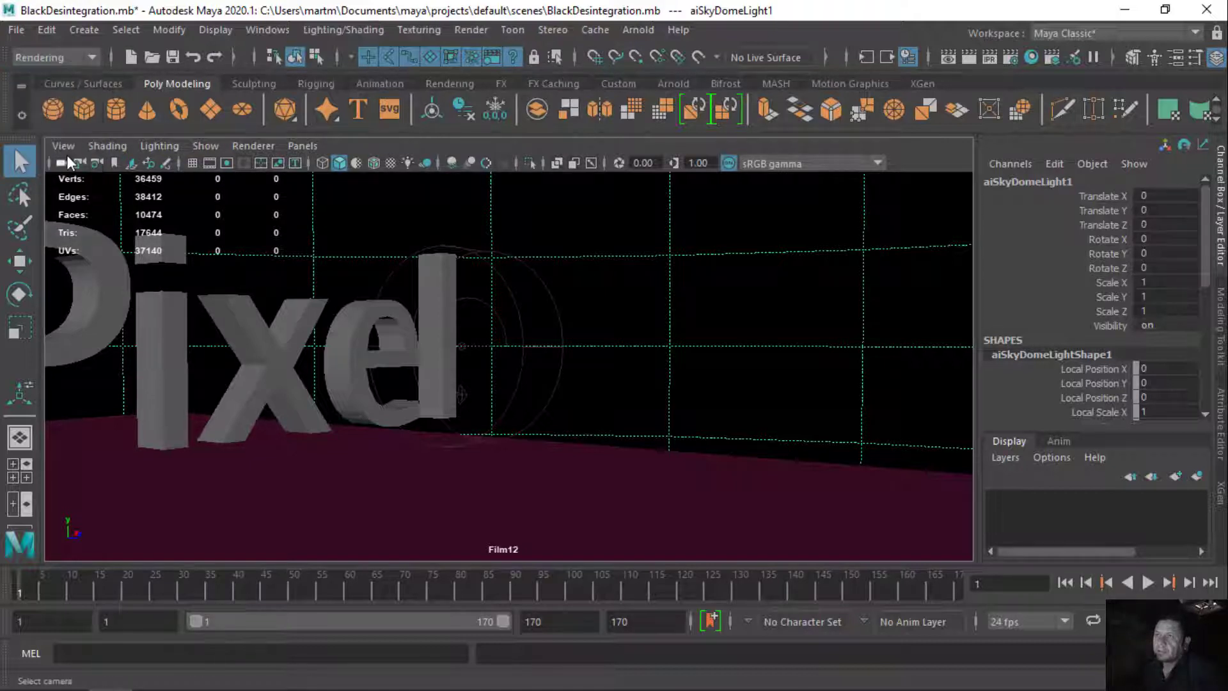
pyautogui.click(478, 33)
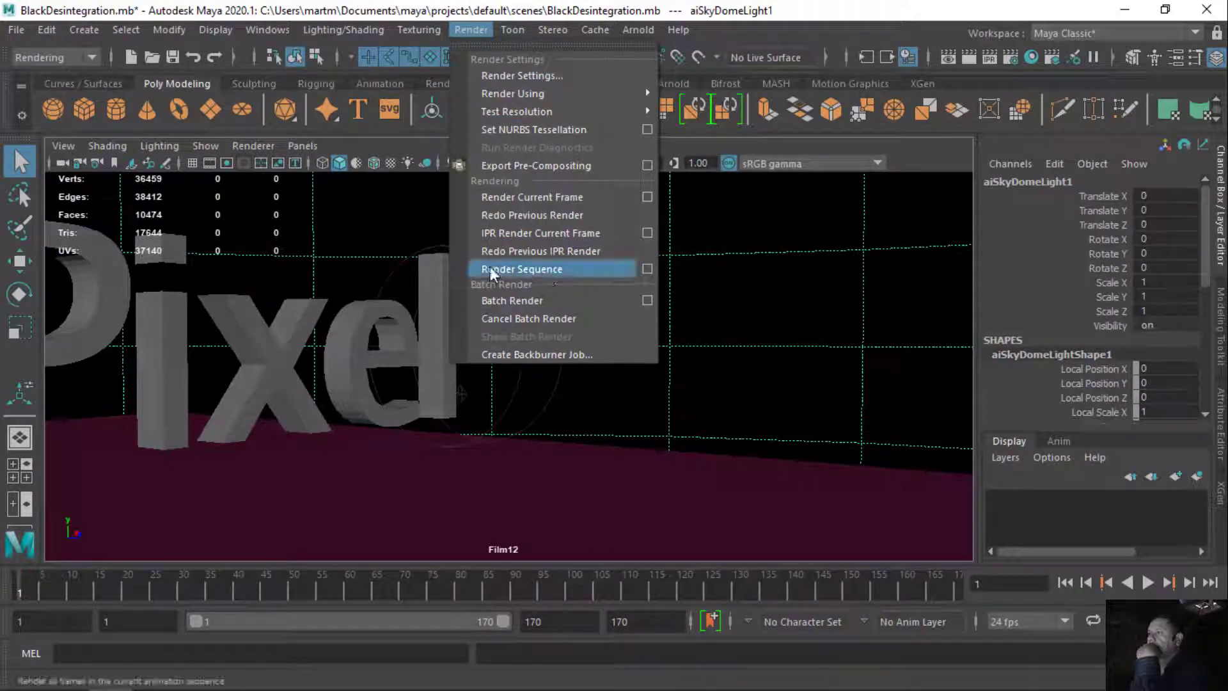
# Open Render Sequence options for frames 1–170, keeping Film12 as the current camera.
pyautogui.click(647, 268)
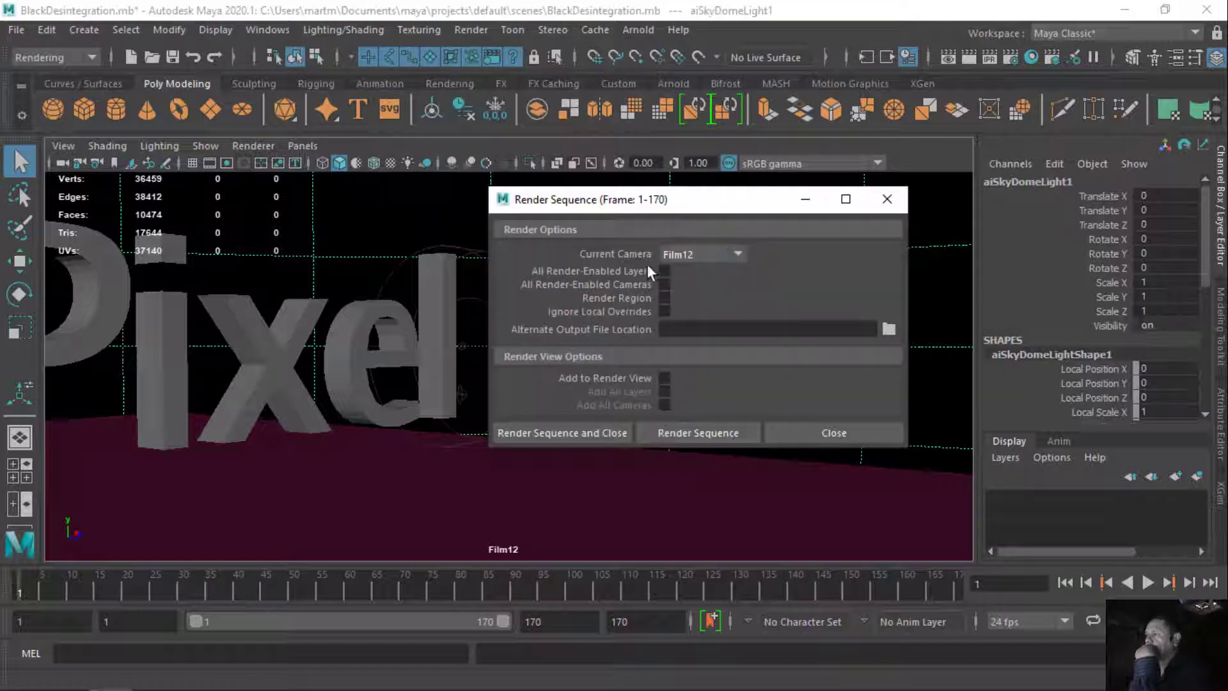
pyautogui.click(738, 253)
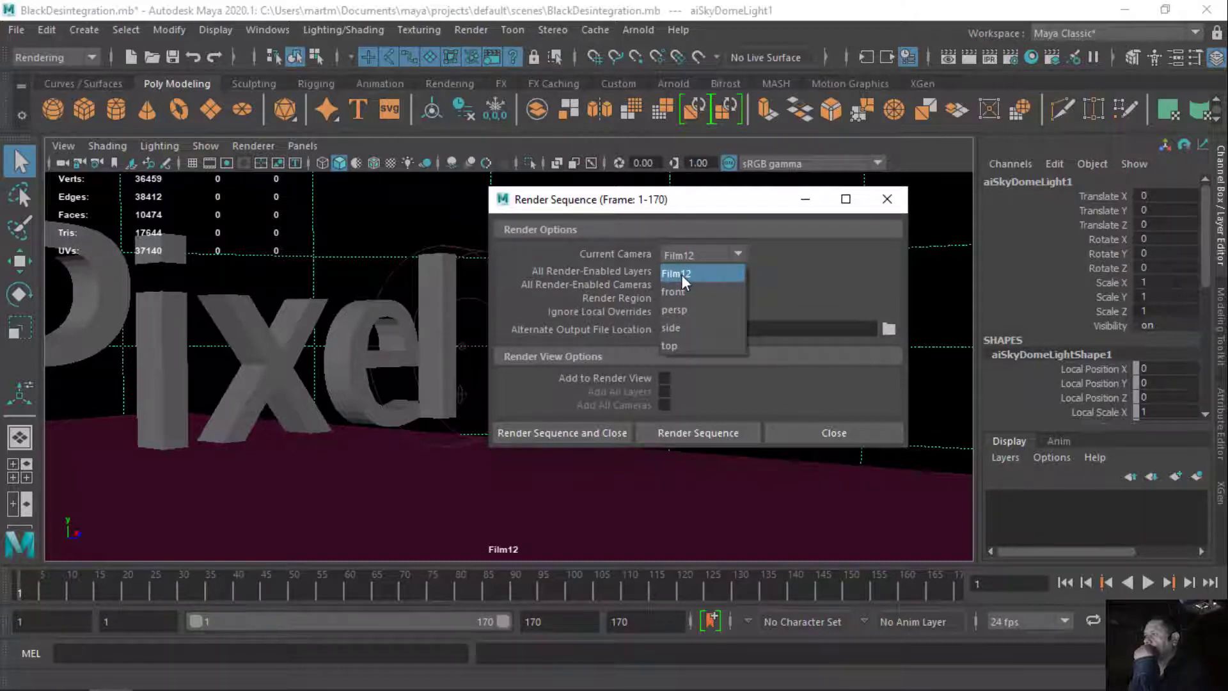
pyautogui.click(682, 277)
pyautogui.click(738, 255)
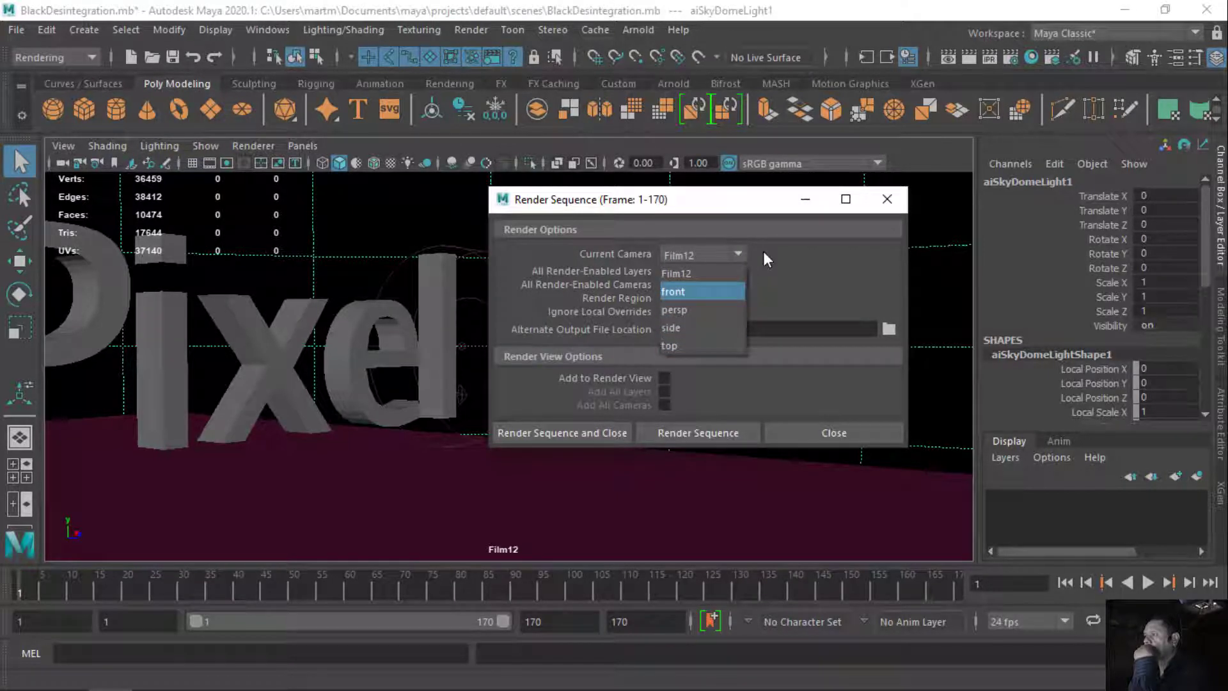
pyautogui.click(712, 256)
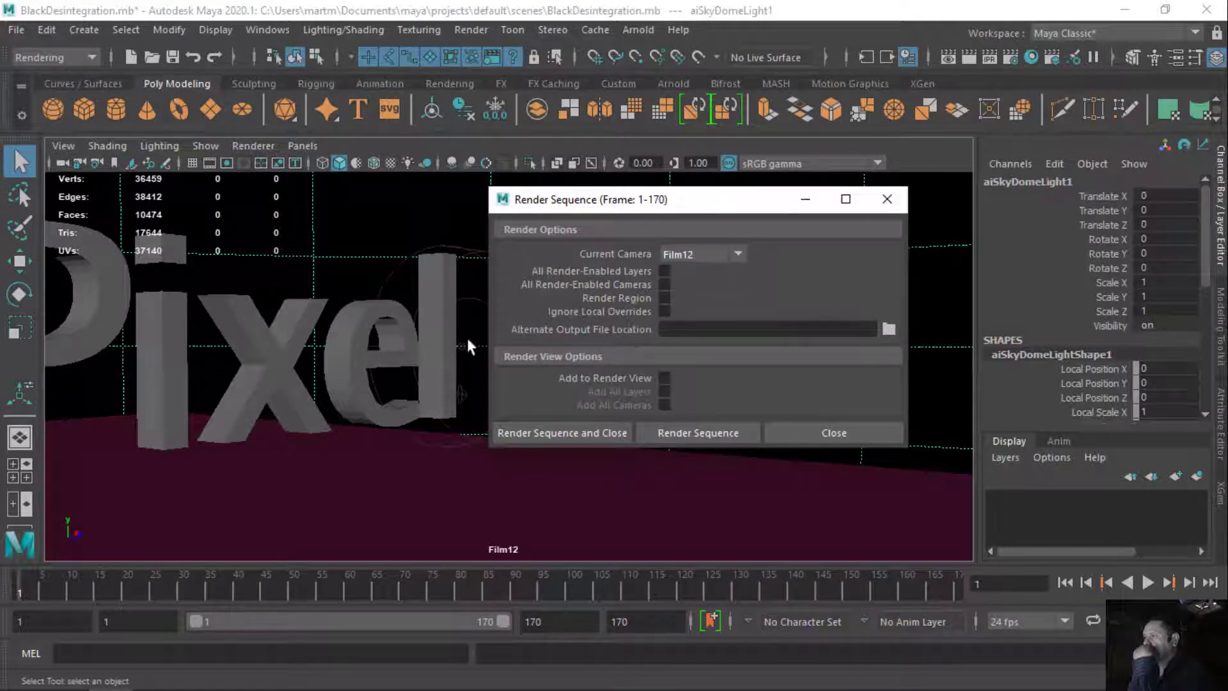
# Choose an alternate output location for the rendered frames.
pyautogui.click(888, 325)
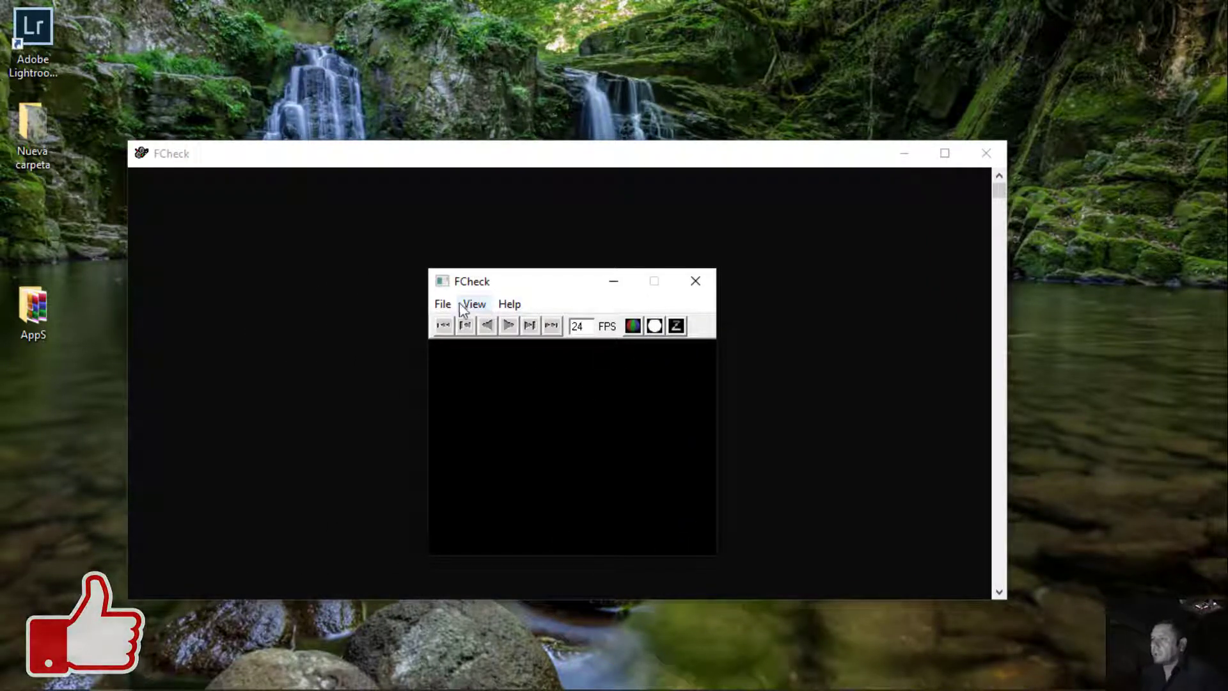
# Start FCheck's Open Animation and browse to the Documentos folder.
pyautogui.click(442, 306)
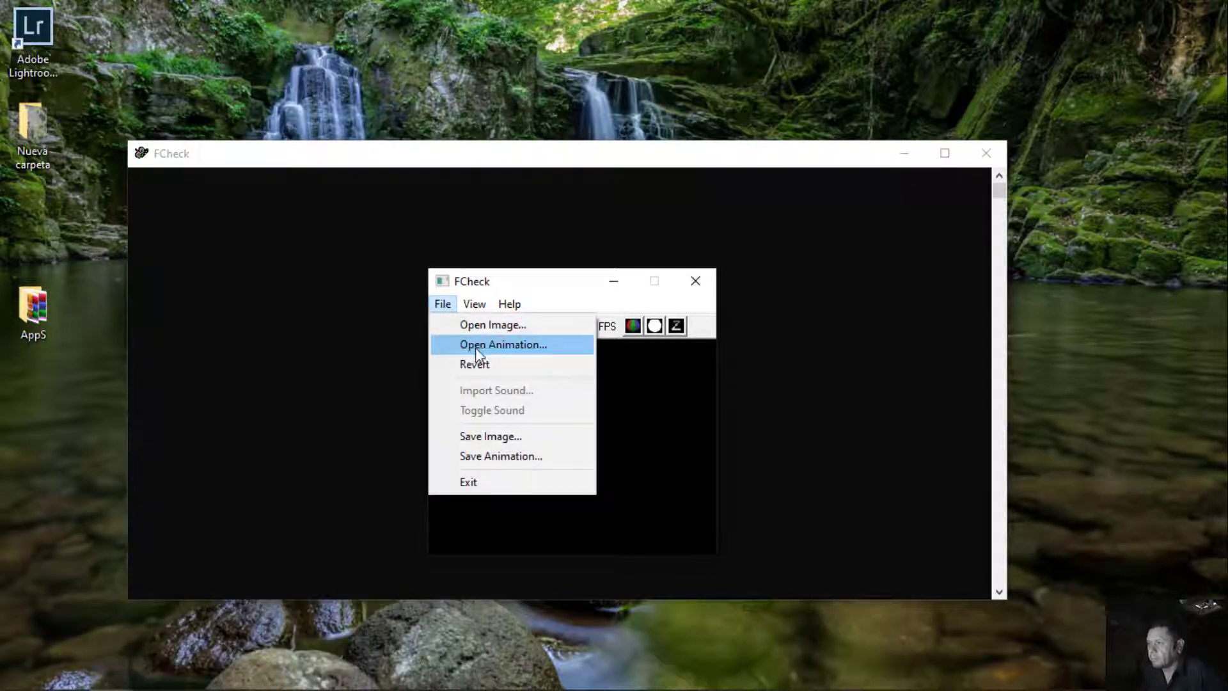
pyautogui.click(472, 349)
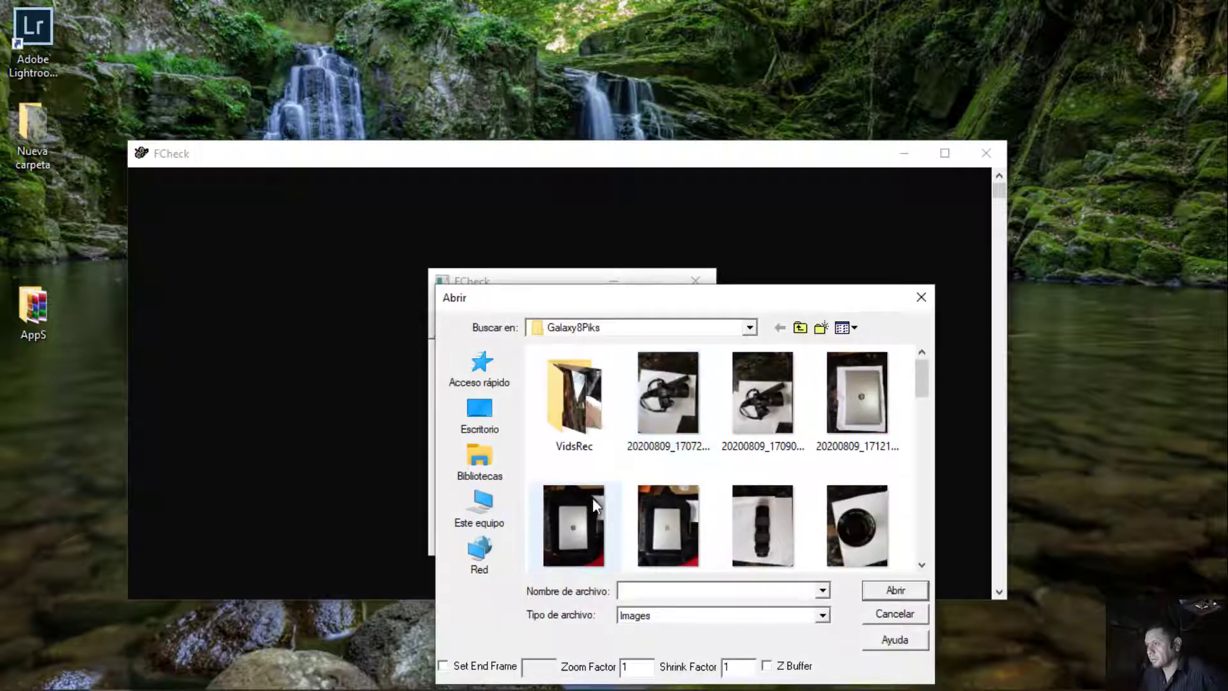
pyautogui.moveTo(831, 300); pyautogui.dragTo(829, 143)
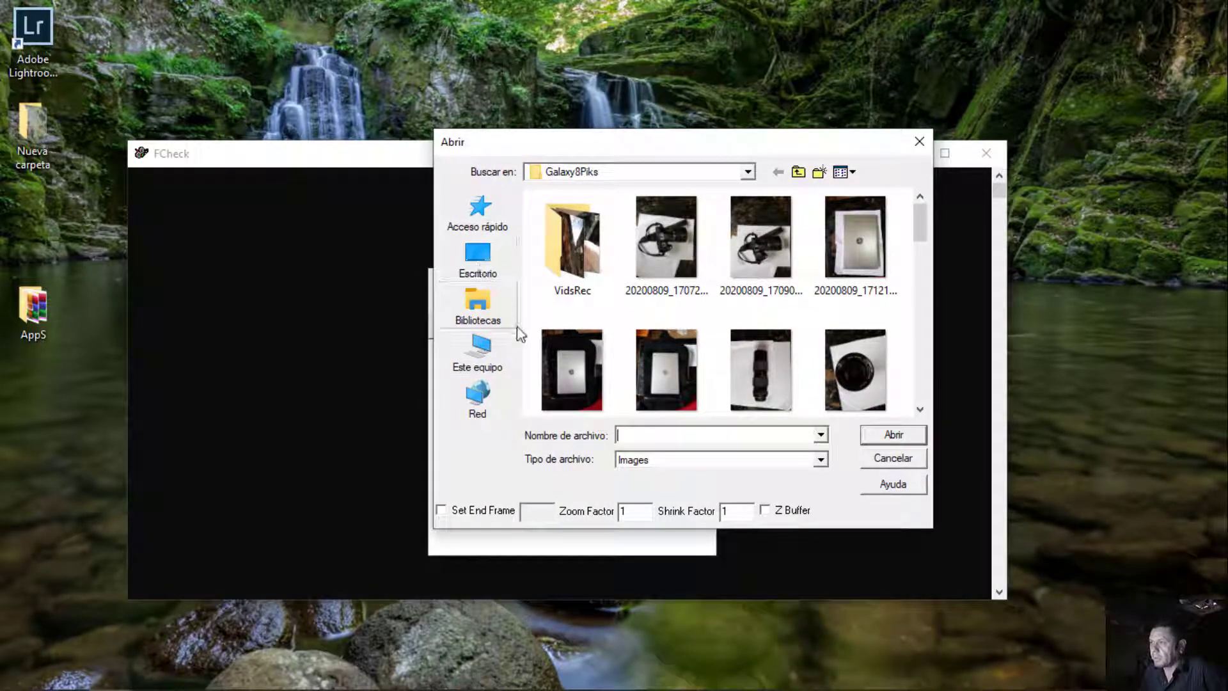
pyautogui.click(747, 172)
pyautogui.click(689, 182)
pyautogui.click(747, 172)
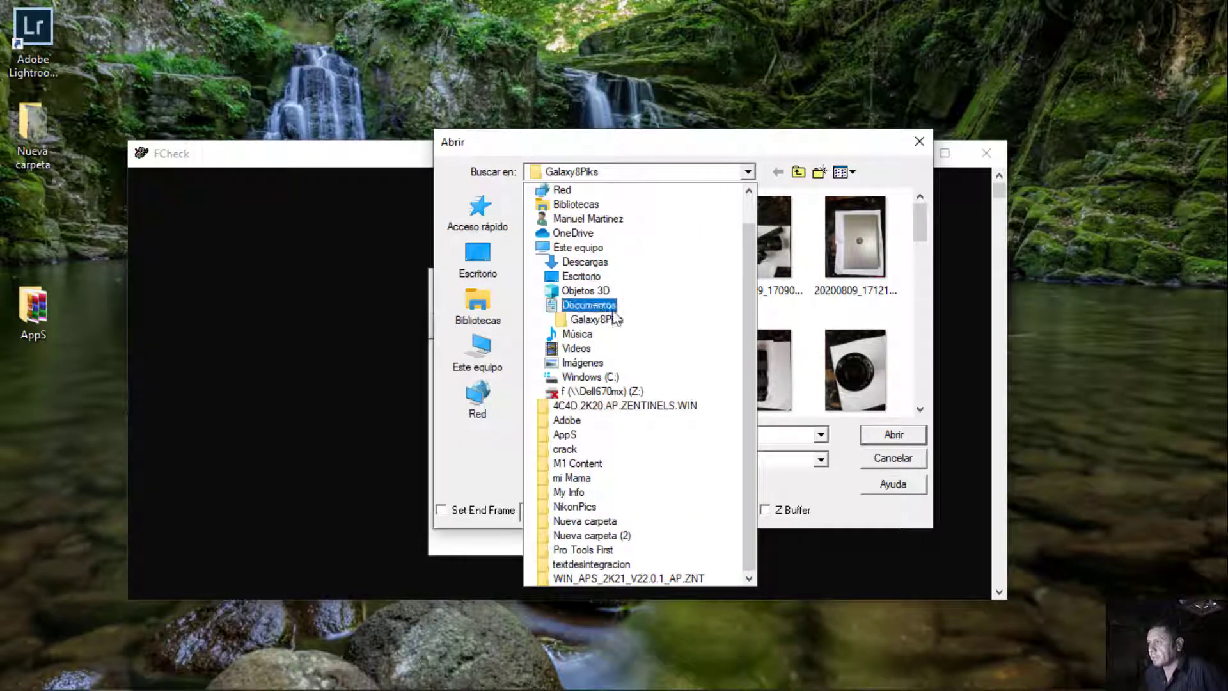
pyautogui.click(611, 320)
pyautogui.click(739, 179)
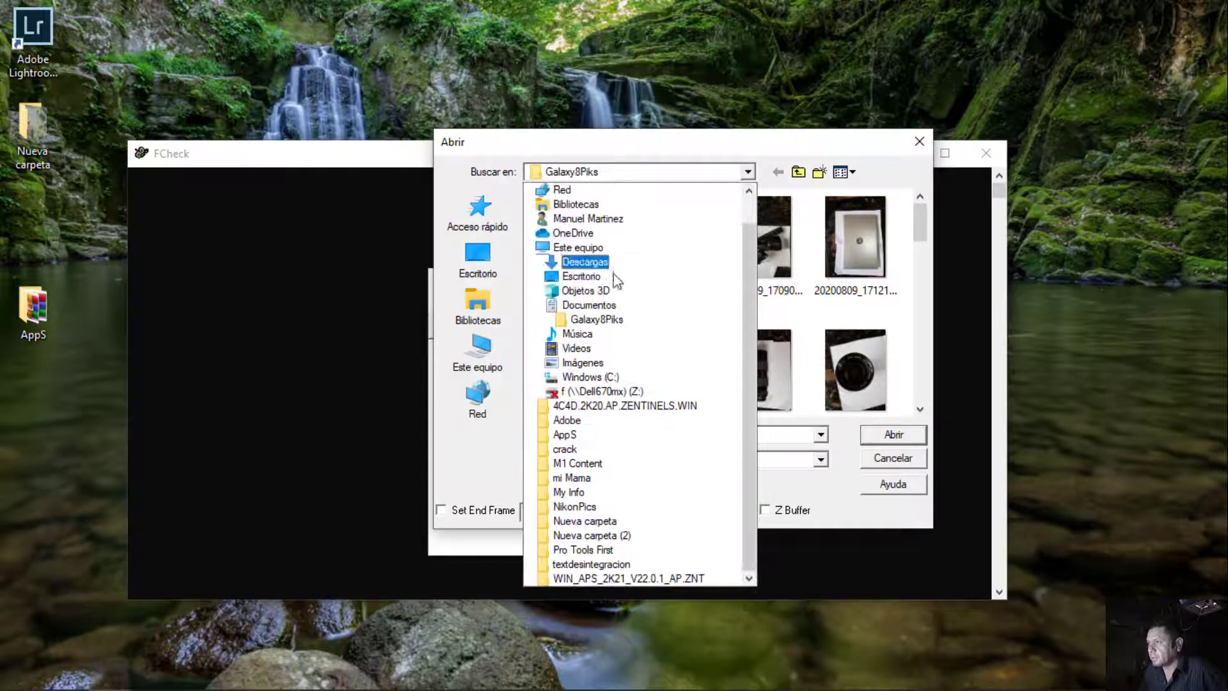
pyautogui.click(611, 307)
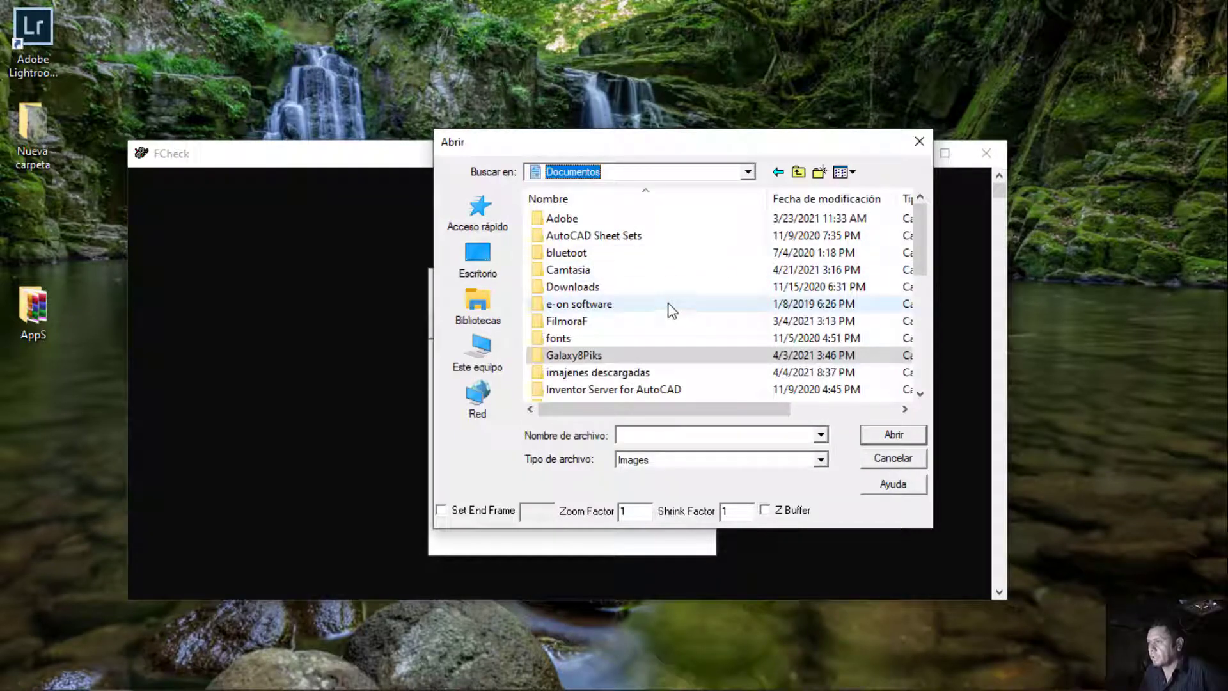
# Navigate to maya > projects > images > BlackDesintegration and open pixeldestruction_1_0001.png.
pyautogui.scroll(-2, 640, 299)
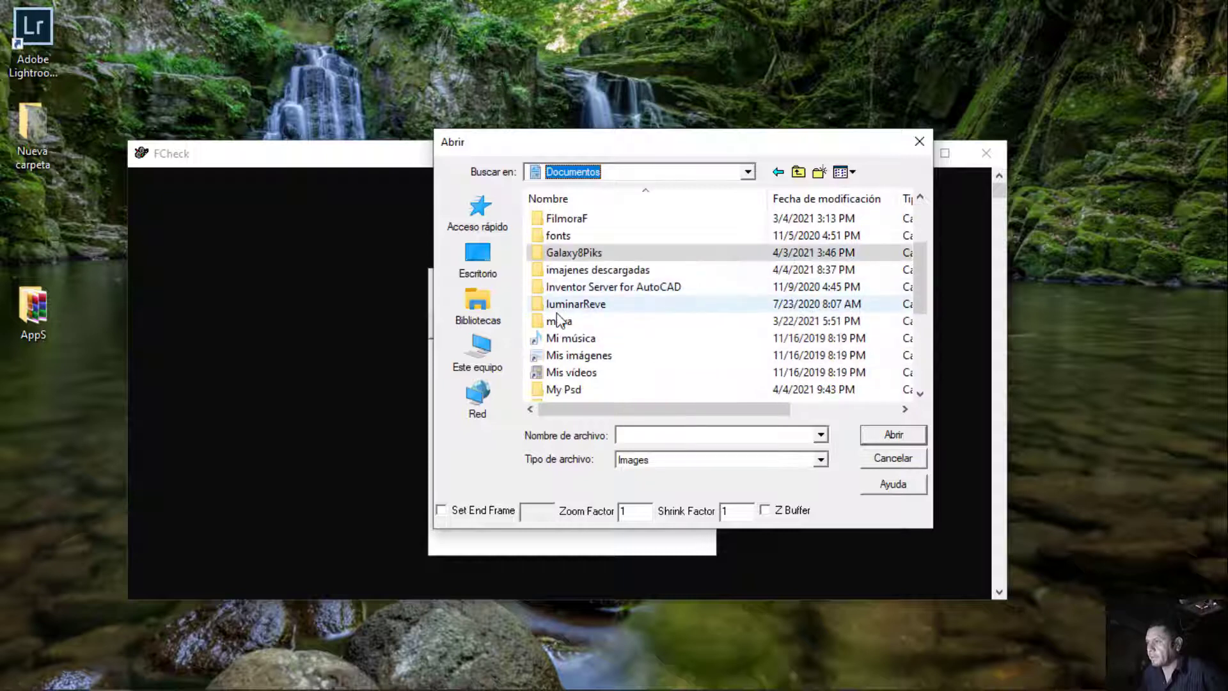
pyautogui.doubleClick(575, 319)
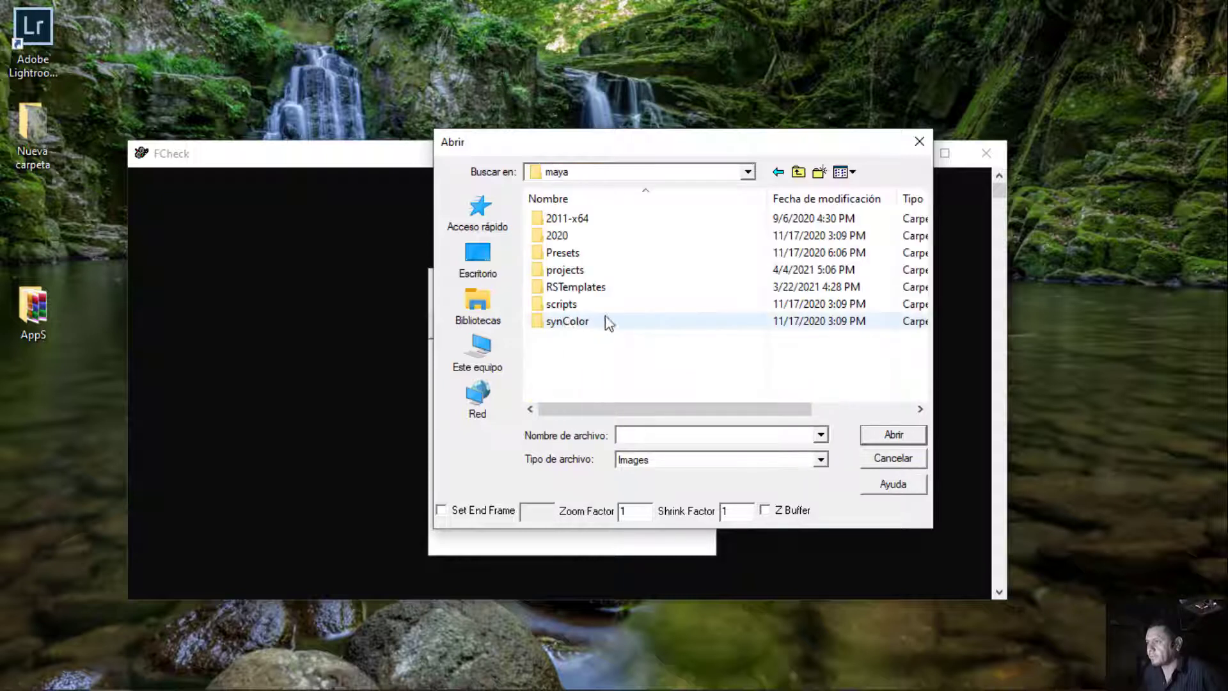
pyautogui.doubleClick(613, 237)
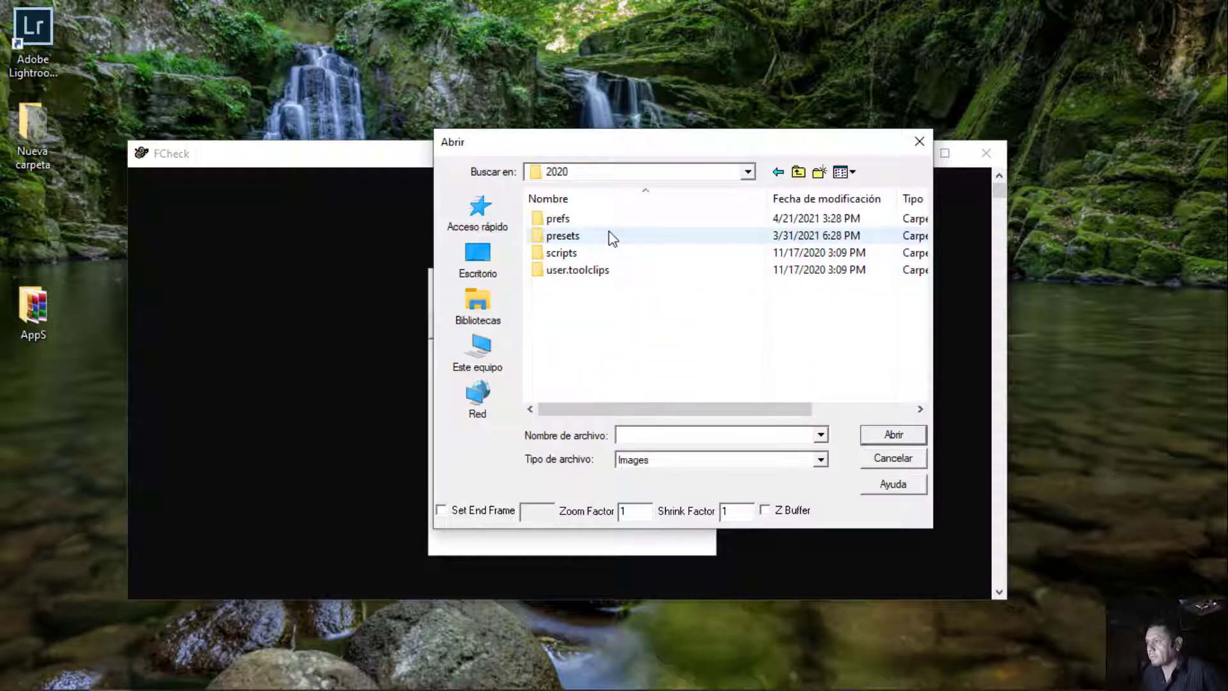
pyautogui.click(778, 171)
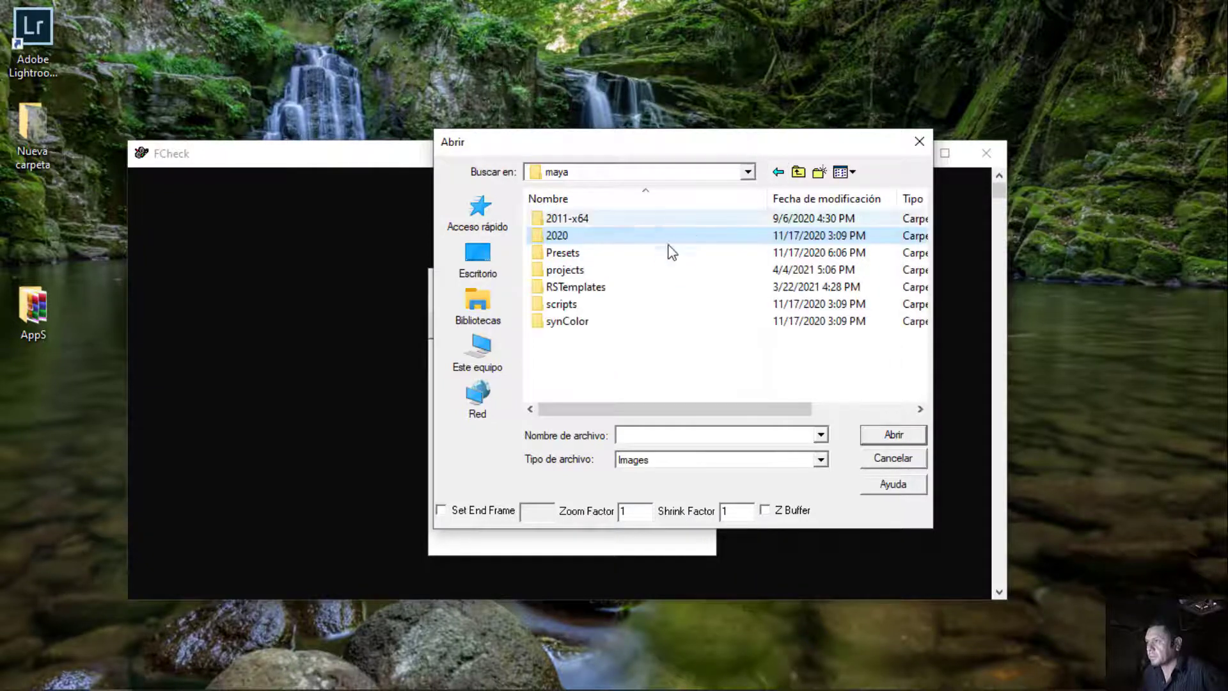
pyautogui.doubleClick(590, 270)
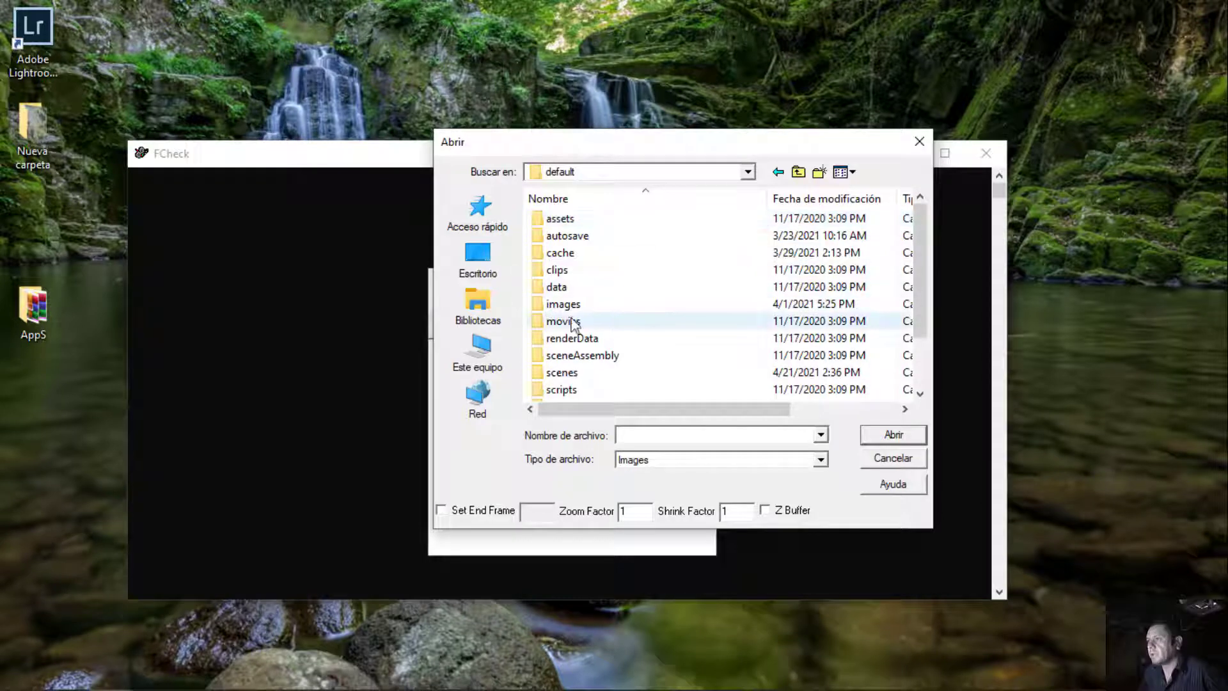
pyautogui.doubleClick(592, 311)
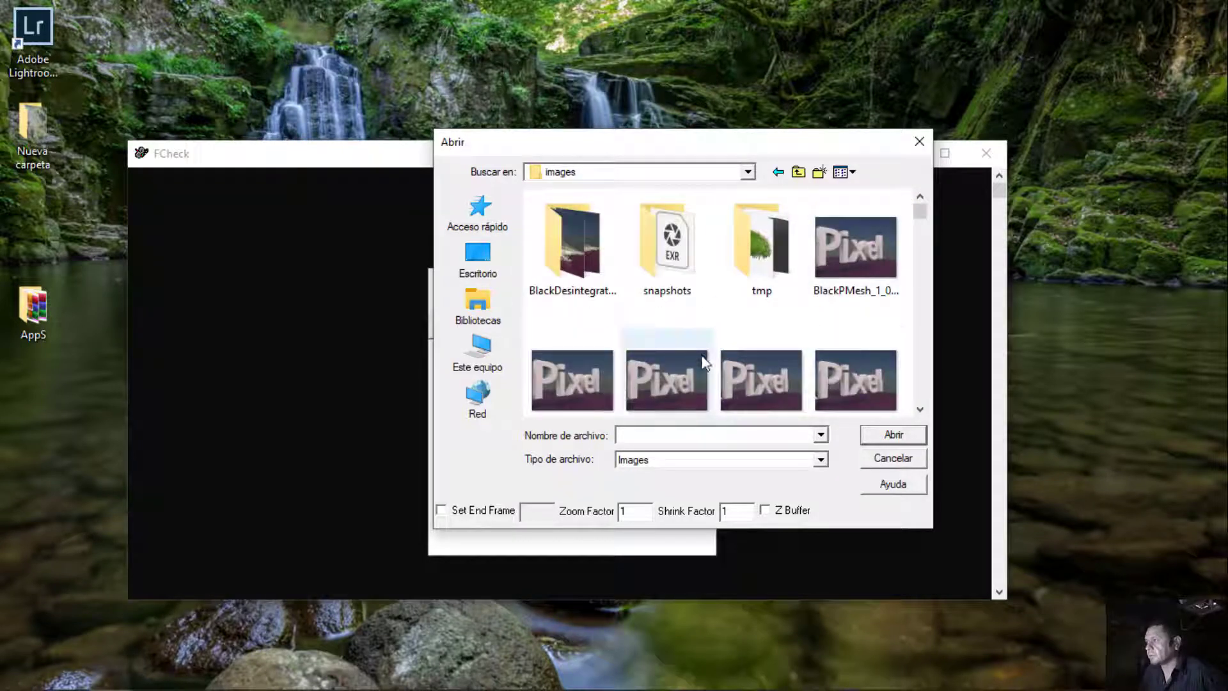
pyautogui.doubleClick(557, 230)
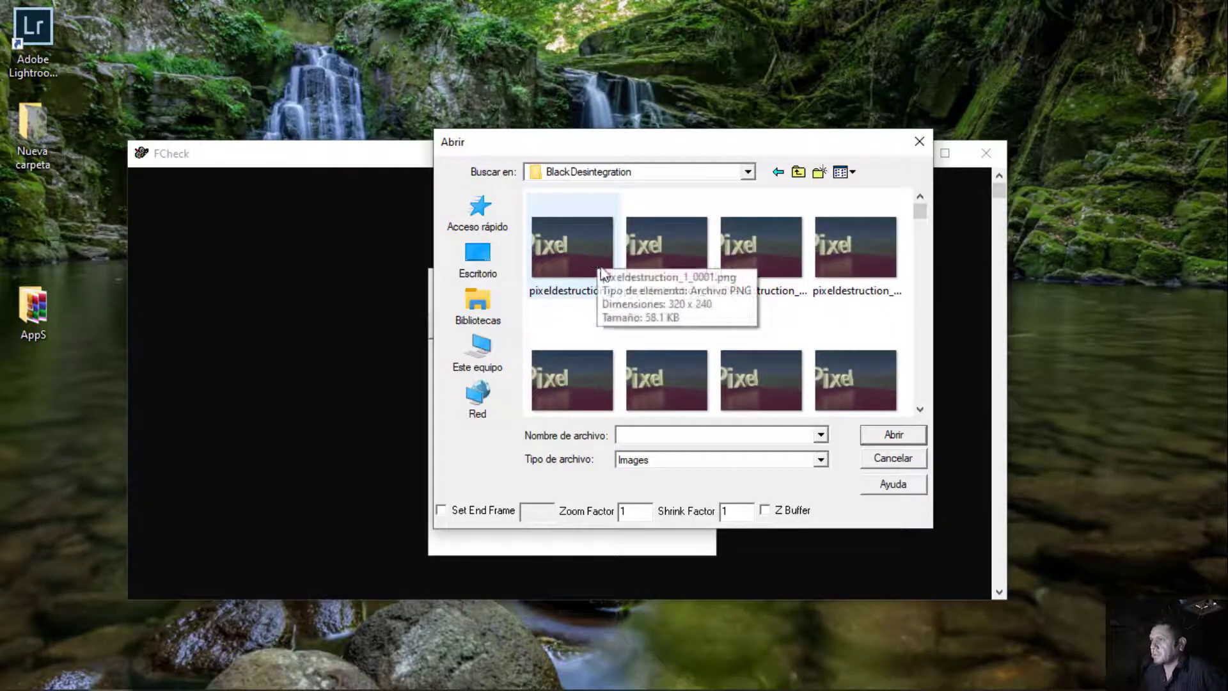
pyautogui.click(570, 259)
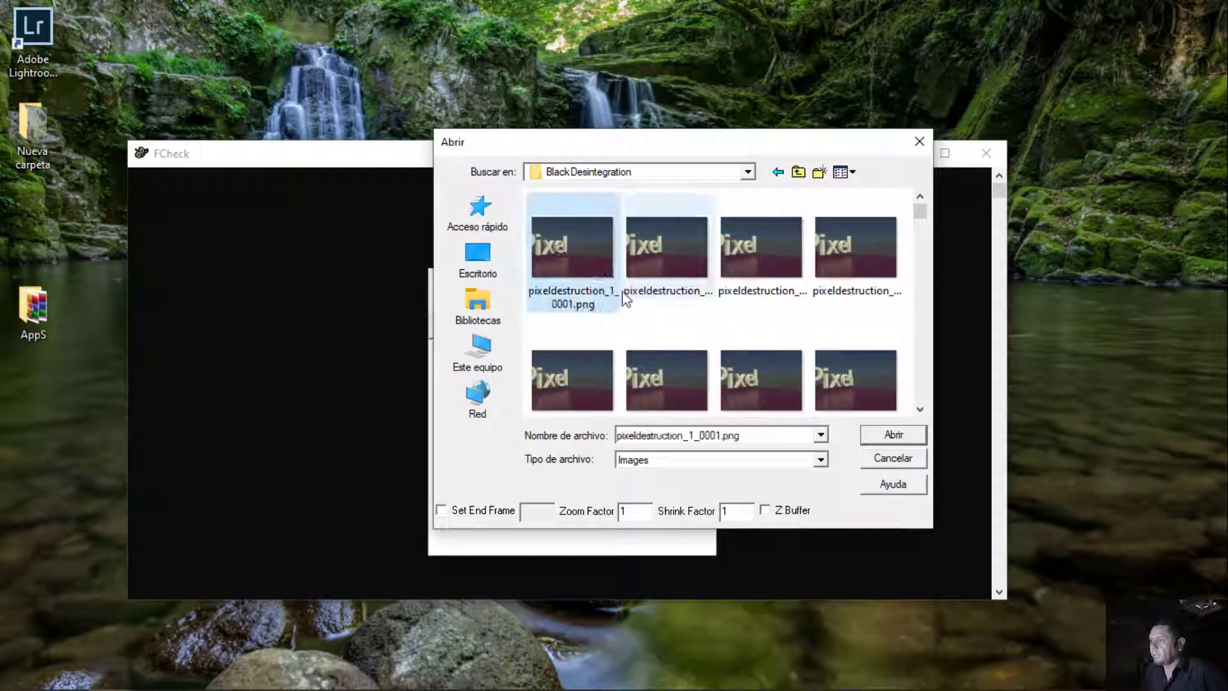
pyautogui.doubleClick(575, 262)
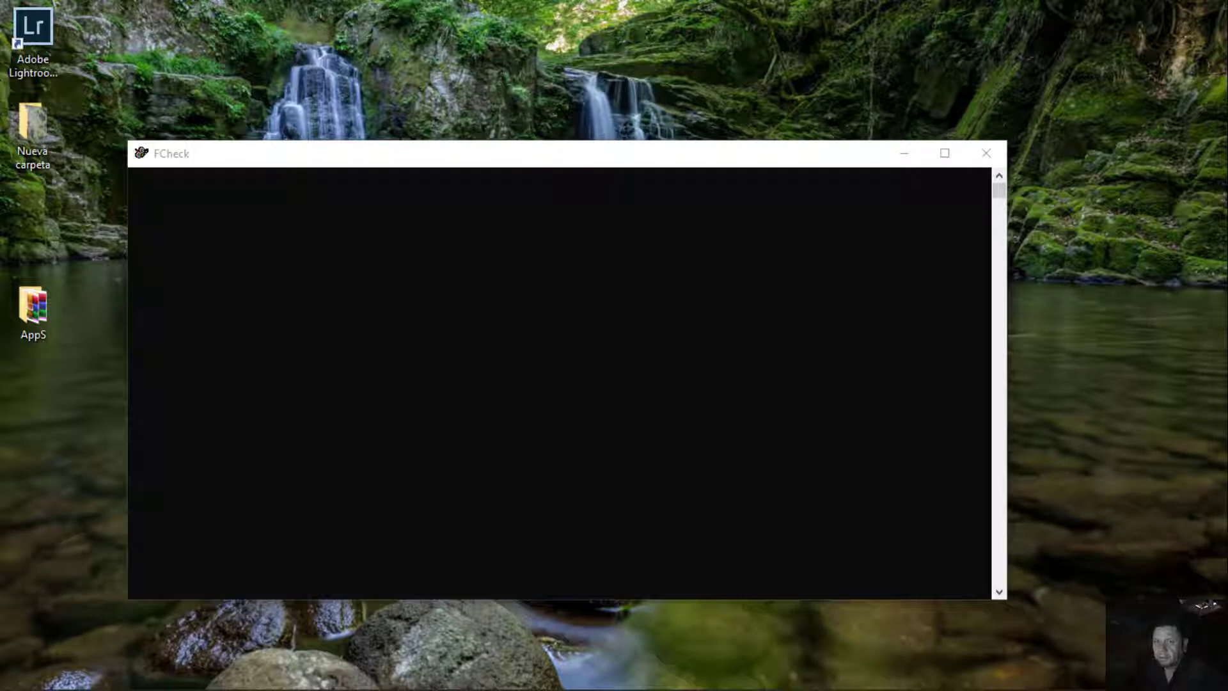
# Center the FCheck player window while the pixeldestruction sequence plays.
pyautogui.moveTo(96, 213); pyautogui.dragTo(474, 236)
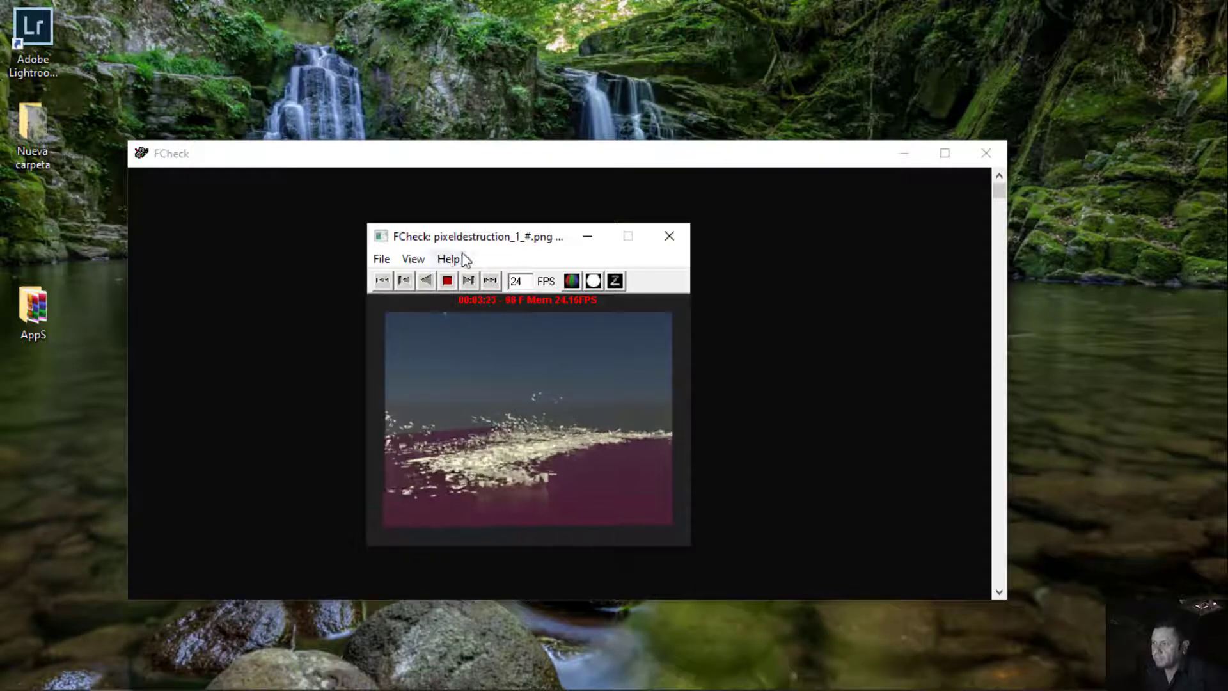
# Stop the disintegration playback and close the FCheck player.
pyautogui.click(446, 281)
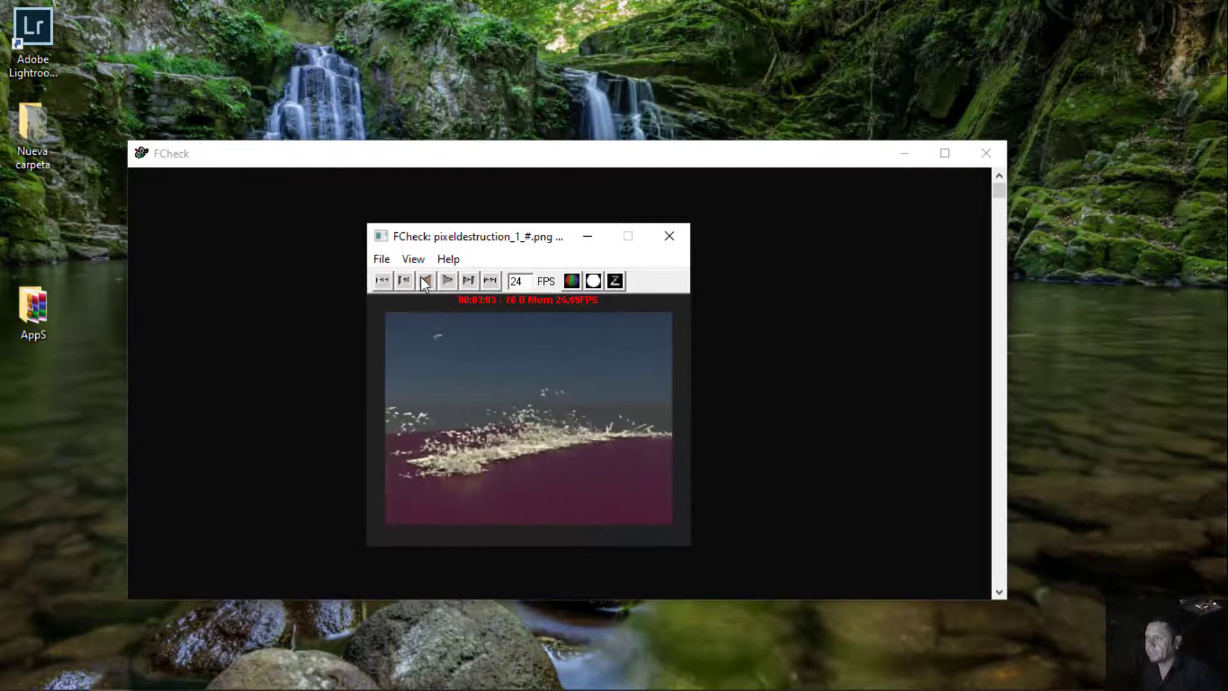
pyautogui.click(425, 280)
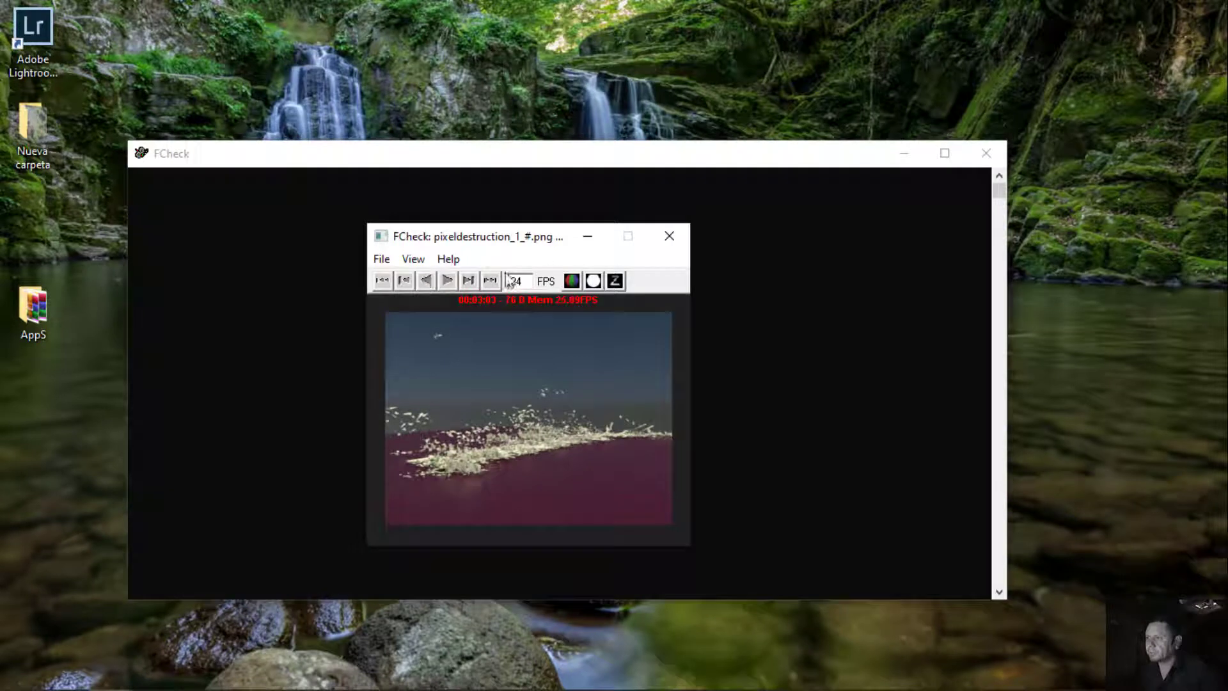
pyautogui.click(668, 238)
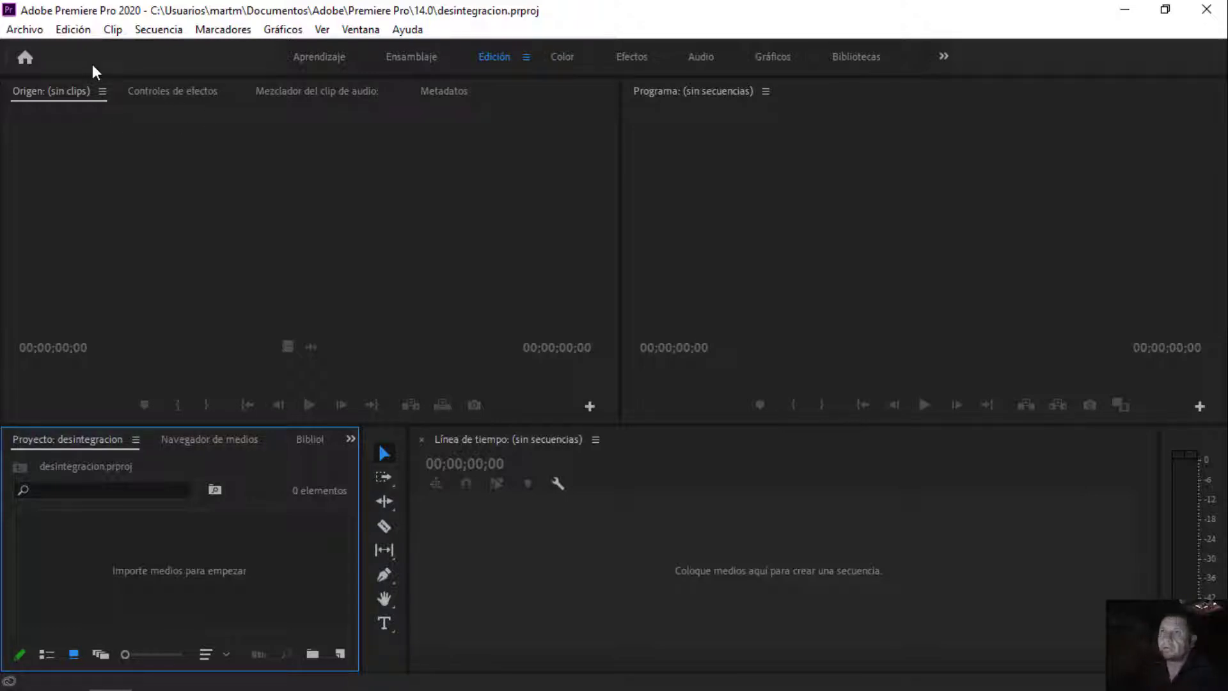
# Import pixeldestruction_1_0001.png with Secuencia de imágenes ticked as one sequence clip.
pyautogui.click(23, 30)
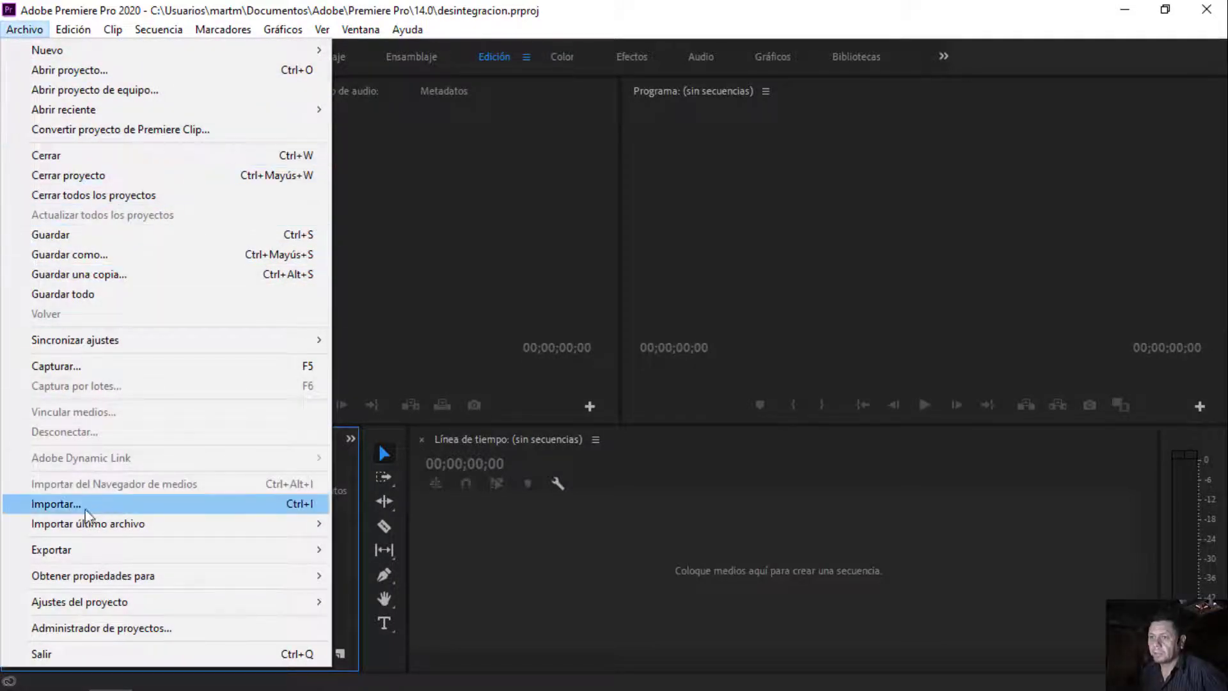
pyautogui.click(52, 507)
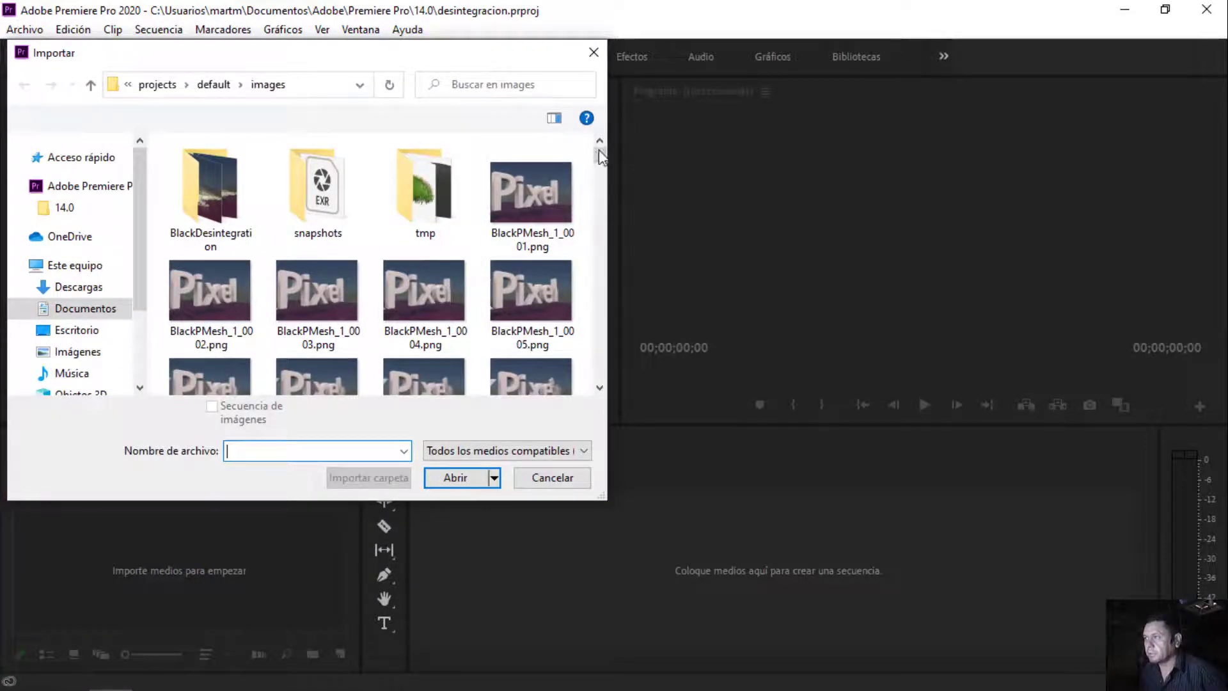
pyautogui.moveTo(600, 155); pyautogui.dragTo(582, 263)
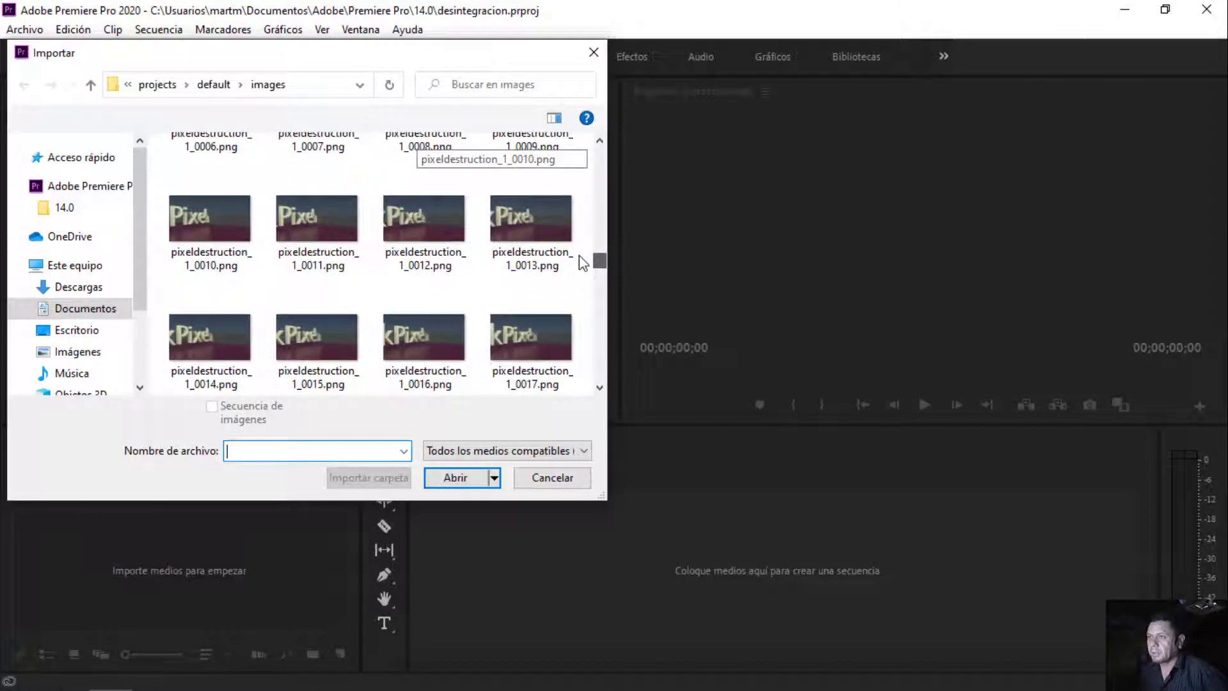
pyautogui.moveTo(582, 263); pyautogui.dragTo(584, 260)
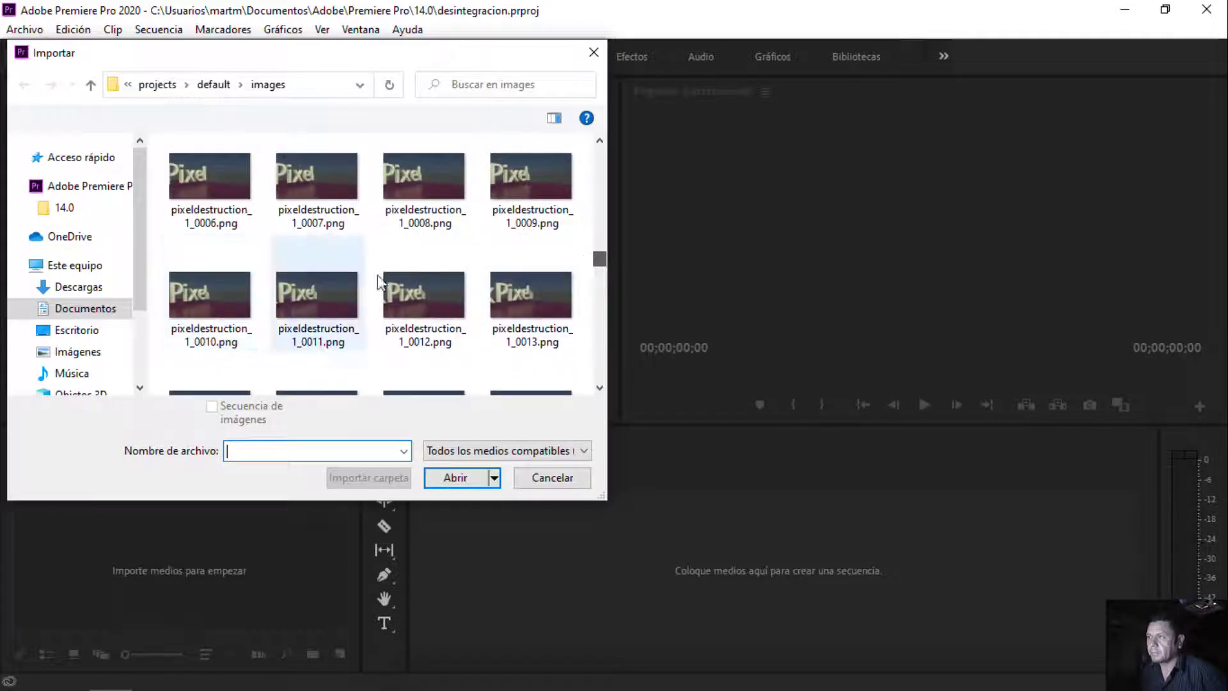
pyautogui.click(600, 142)
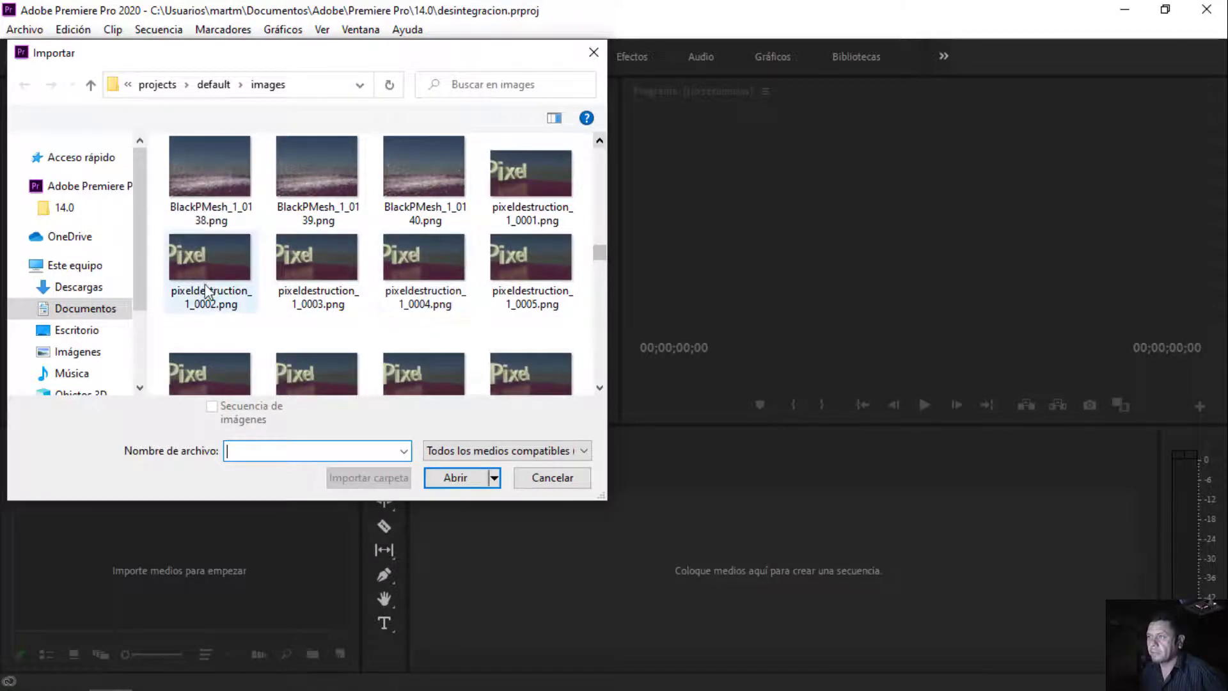
pyautogui.click(522, 178)
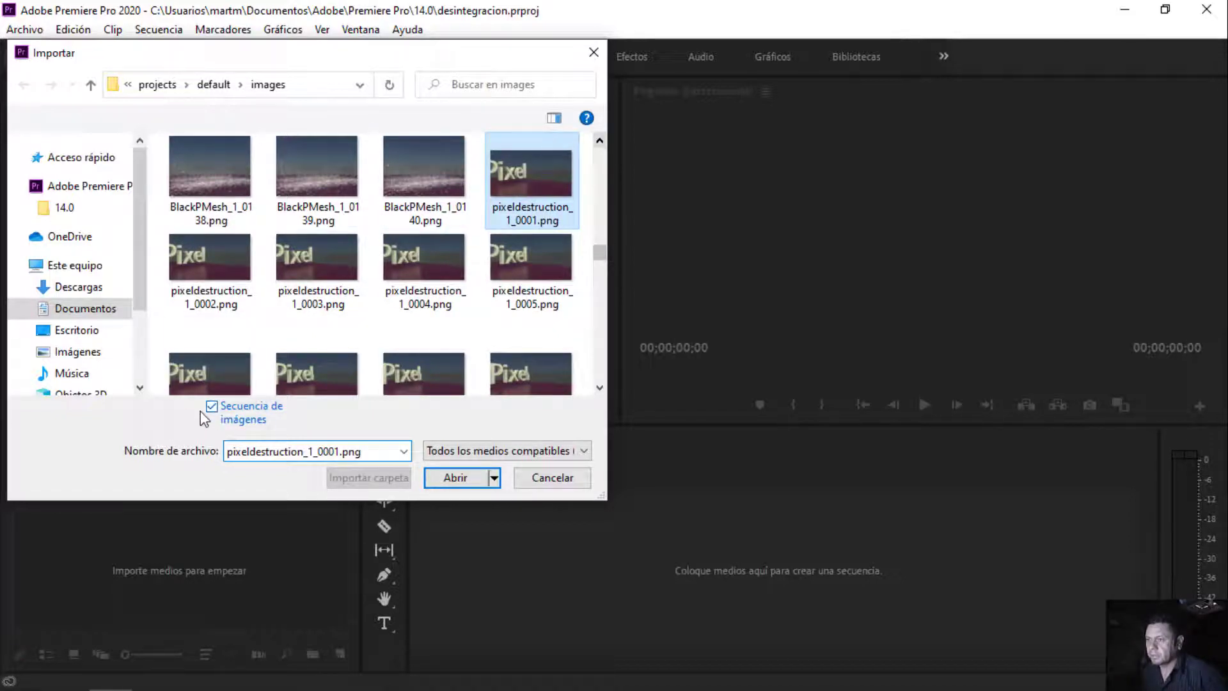
pyautogui.click(212, 408)
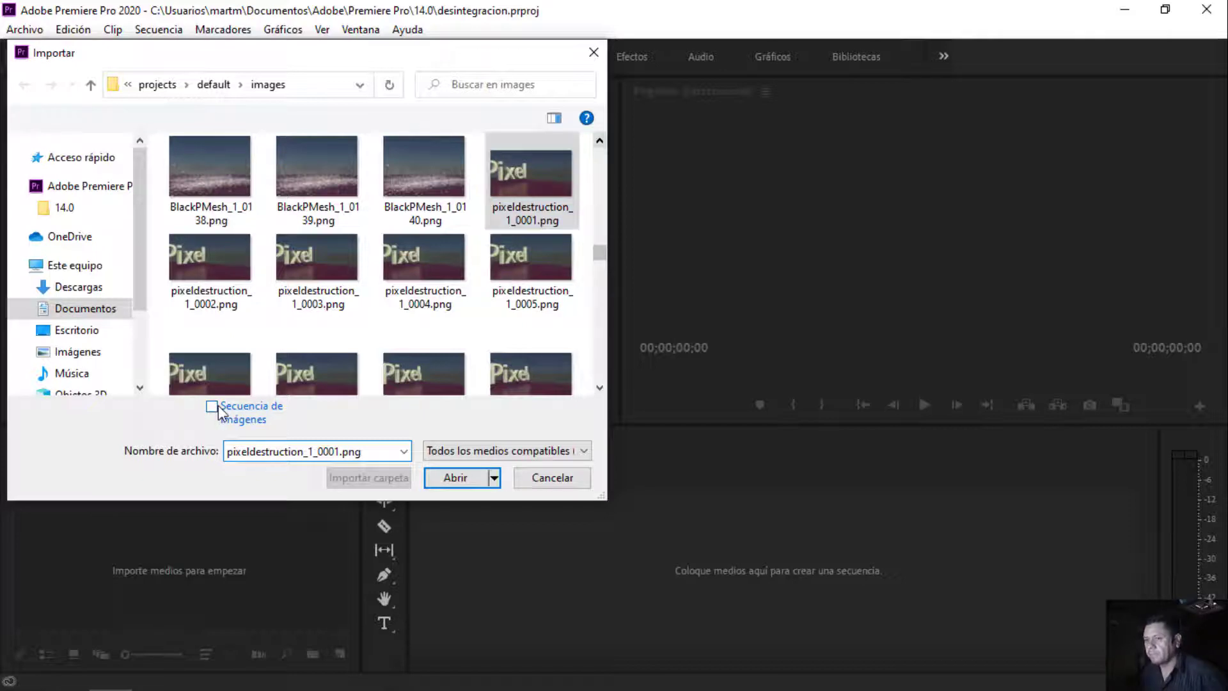
pyautogui.click(457, 481)
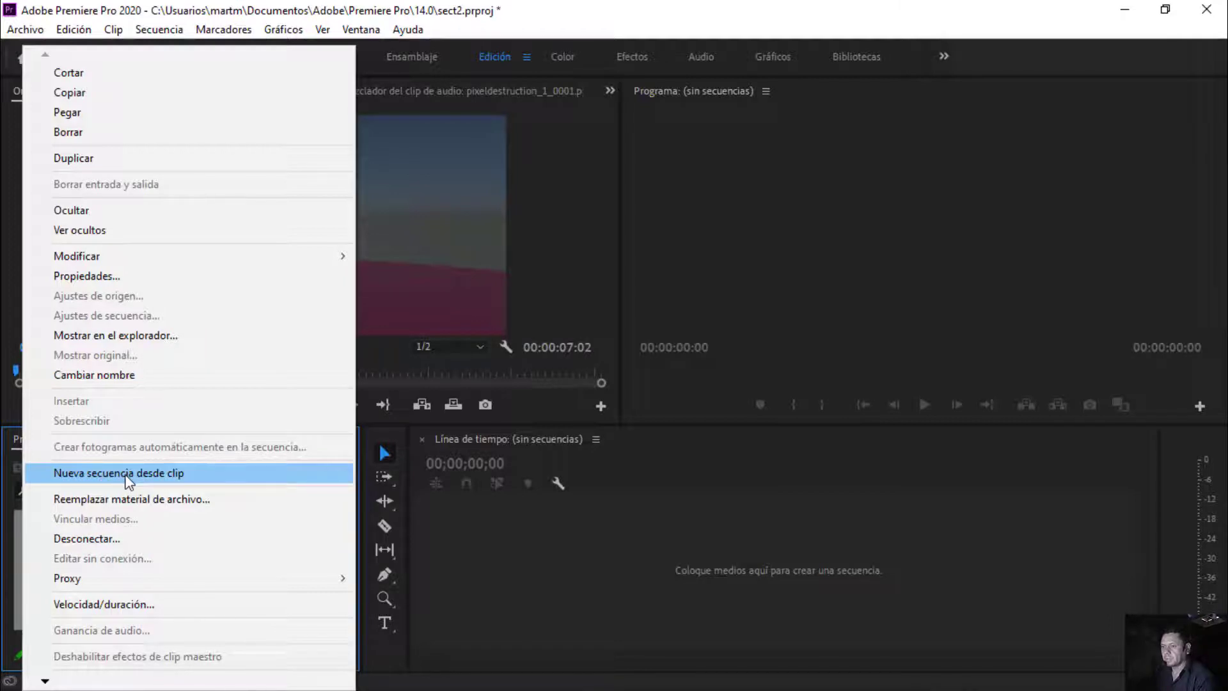
# Build sequence pixeldestruction_1_0001 from the clip, preview it twice, and rewind to 00:00:00:00.
pyautogui.click(126, 475)
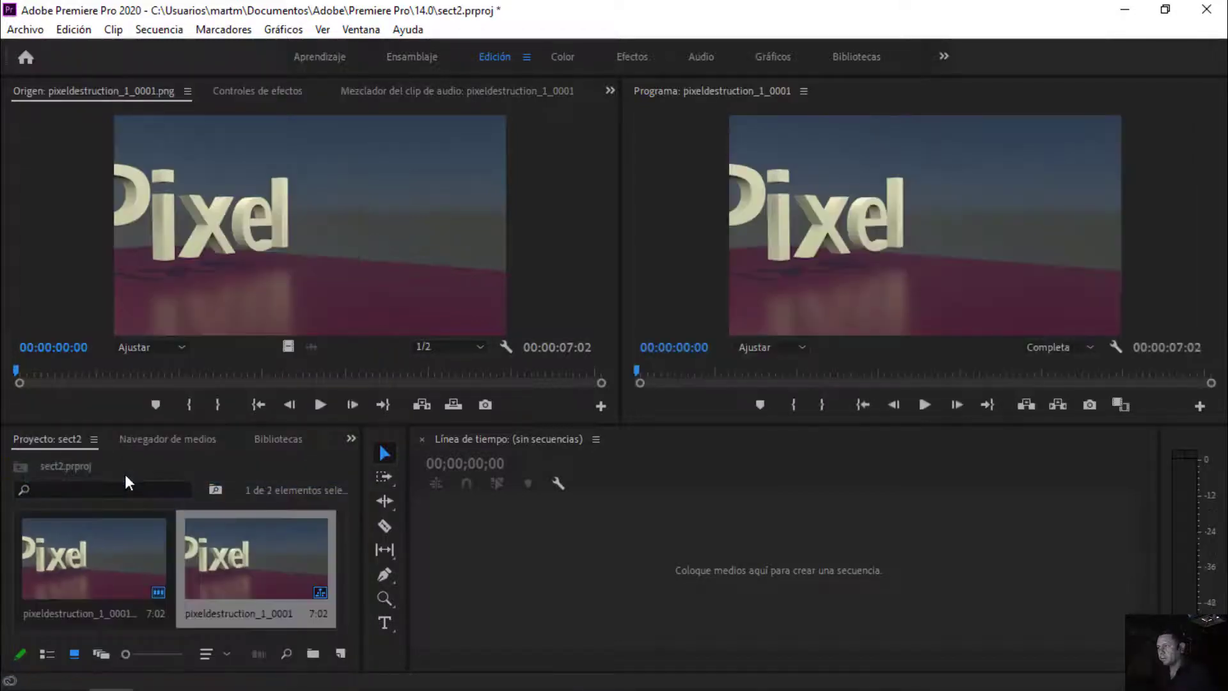
pyautogui.click(921, 404)
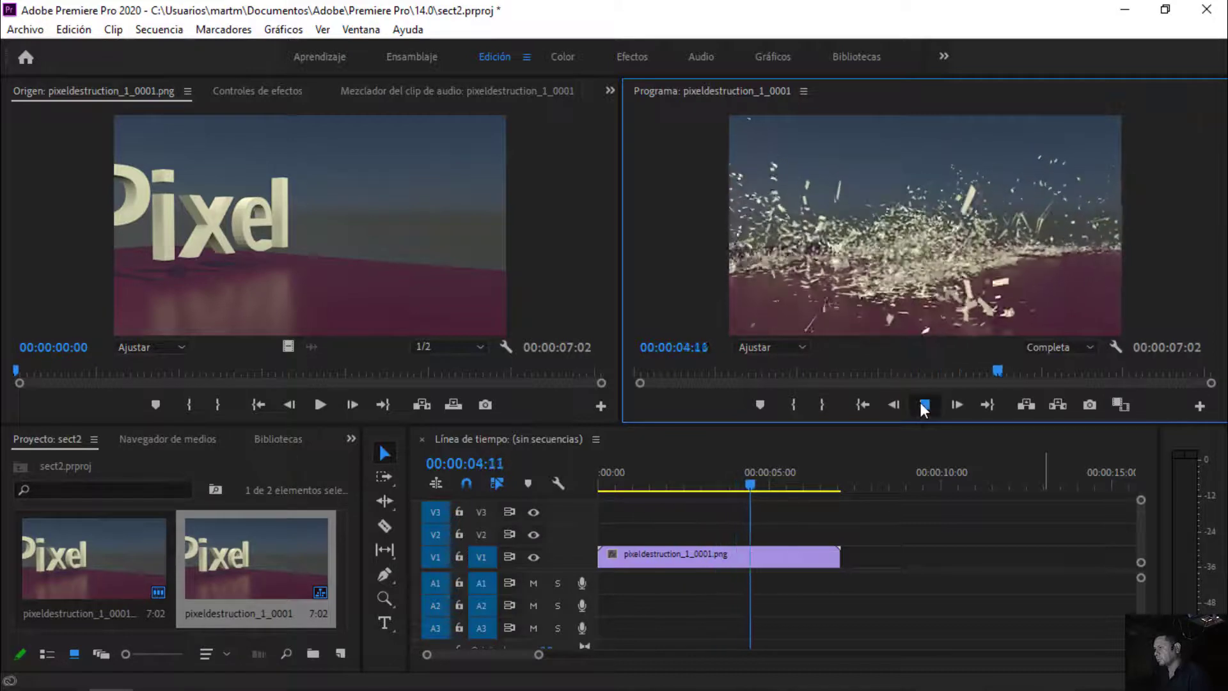
pyautogui.click(923, 406)
pyautogui.click(861, 406)
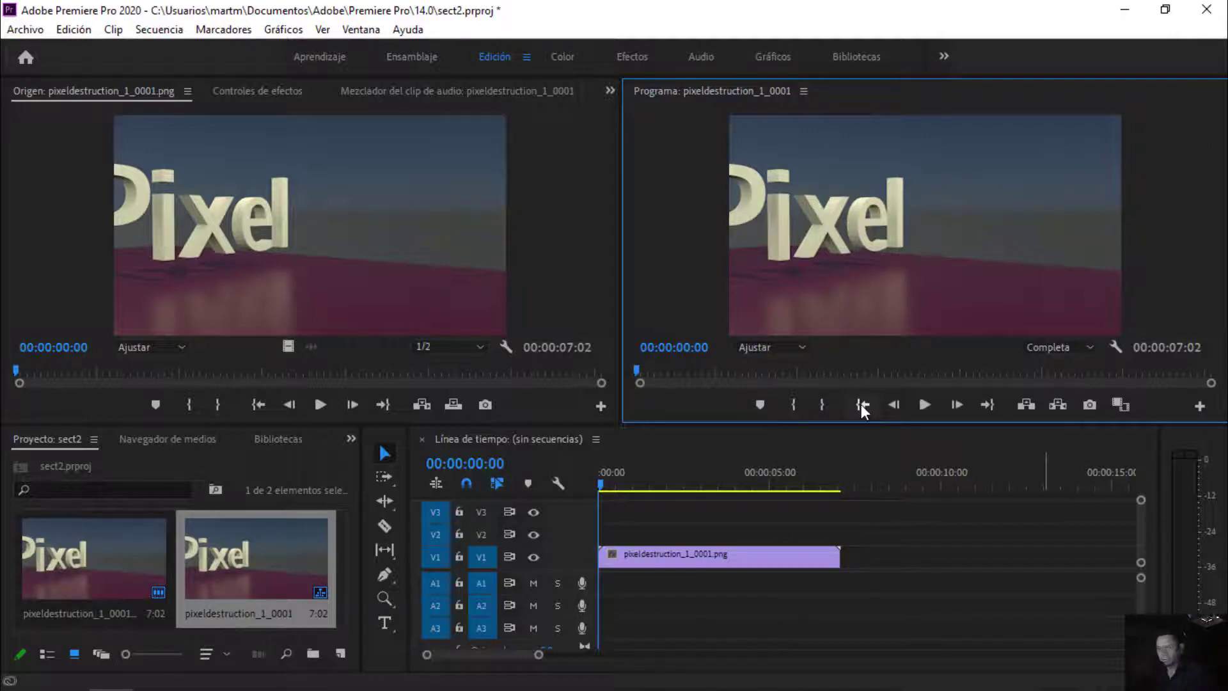
pyautogui.click(922, 404)
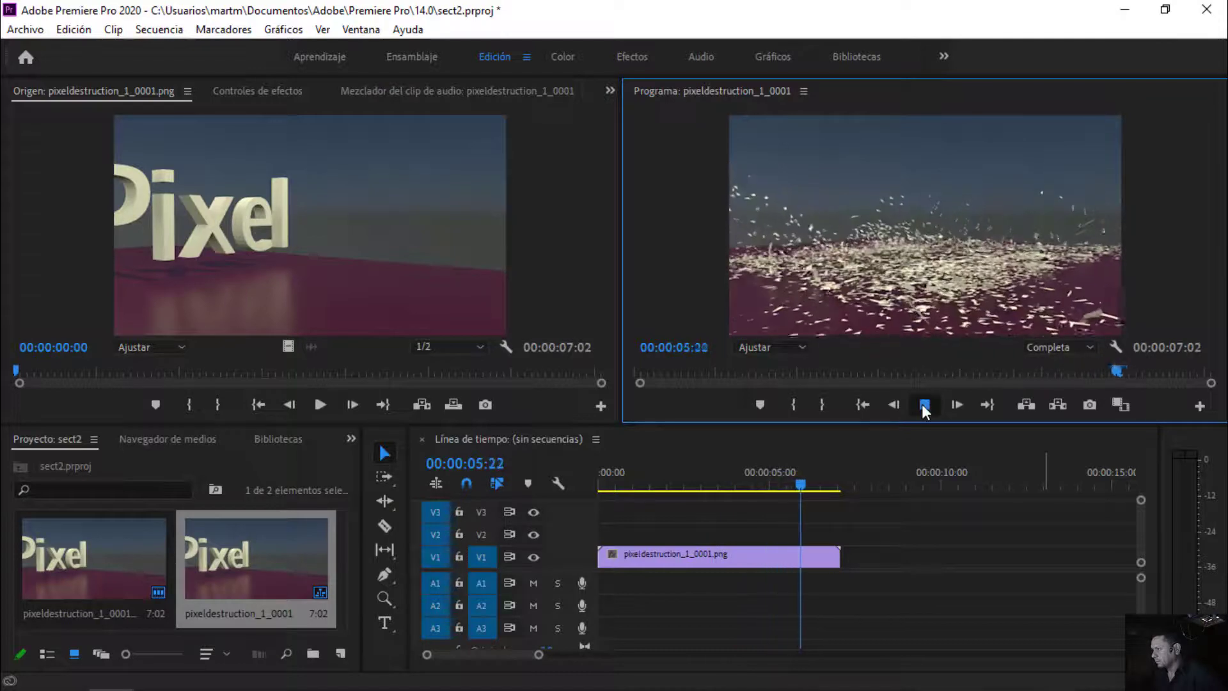
pyautogui.click(923, 406)
pyautogui.click(862, 404)
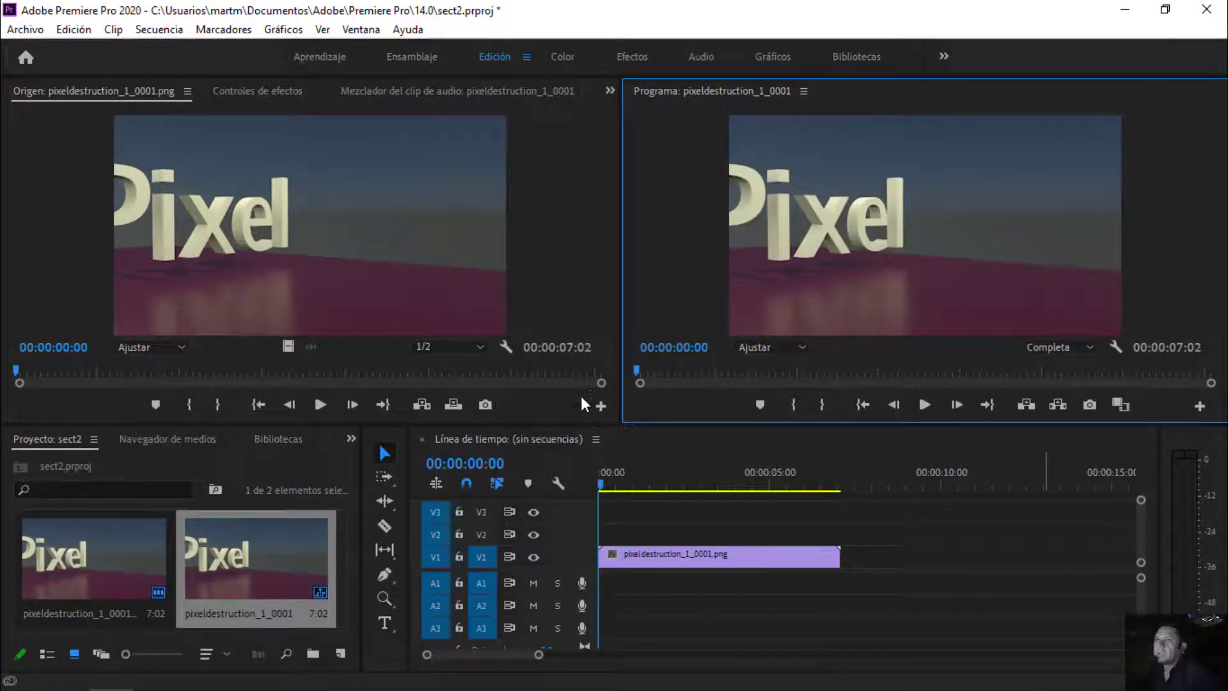
# Open the Export Media settings for the pixeldestruction_1_0001 sequence.
pyautogui.click(24, 29)
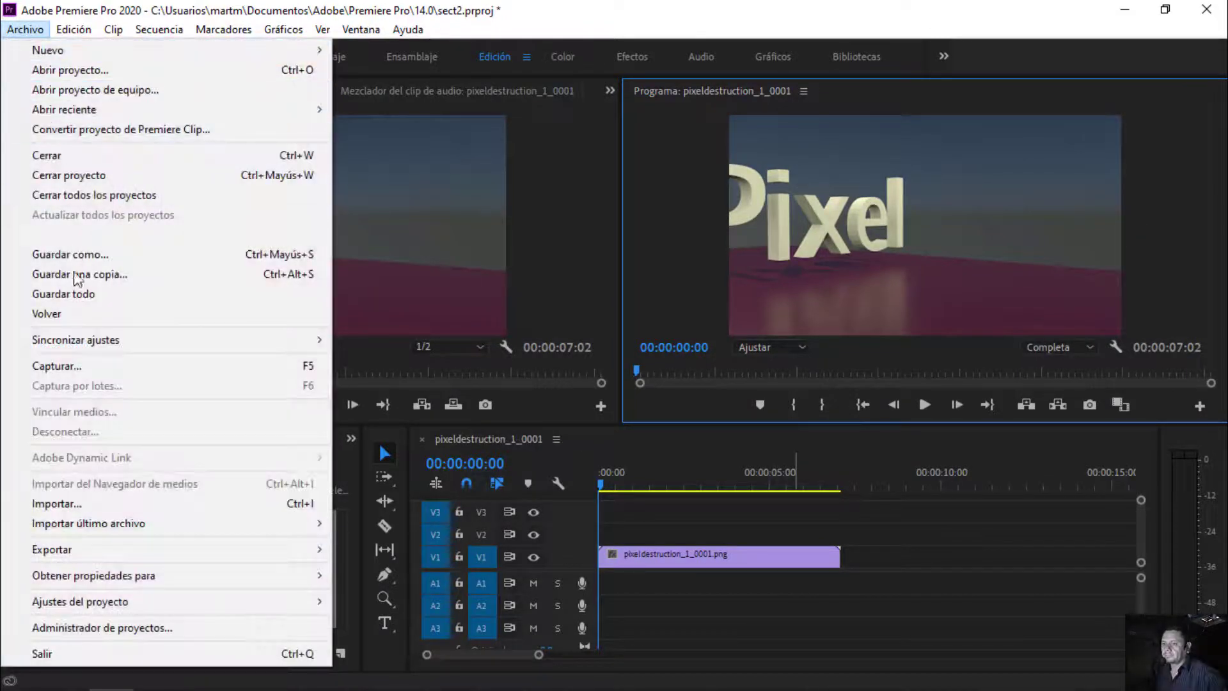
pyautogui.click(49, 552)
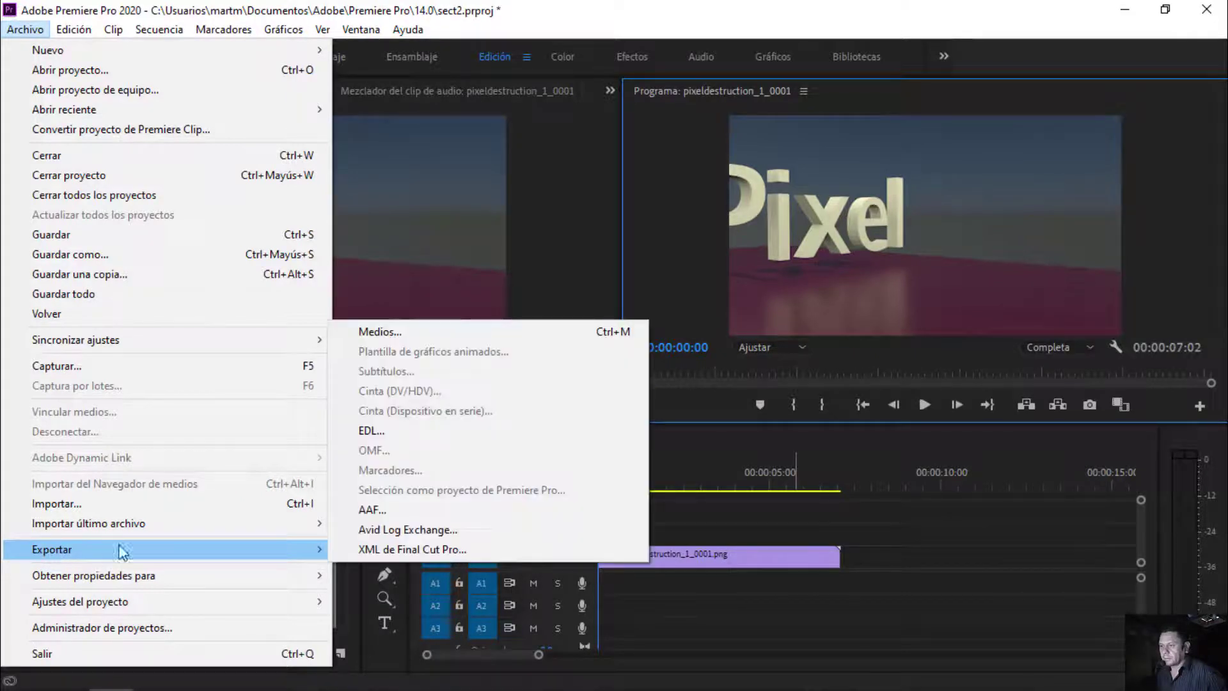
pyautogui.click(406, 331)
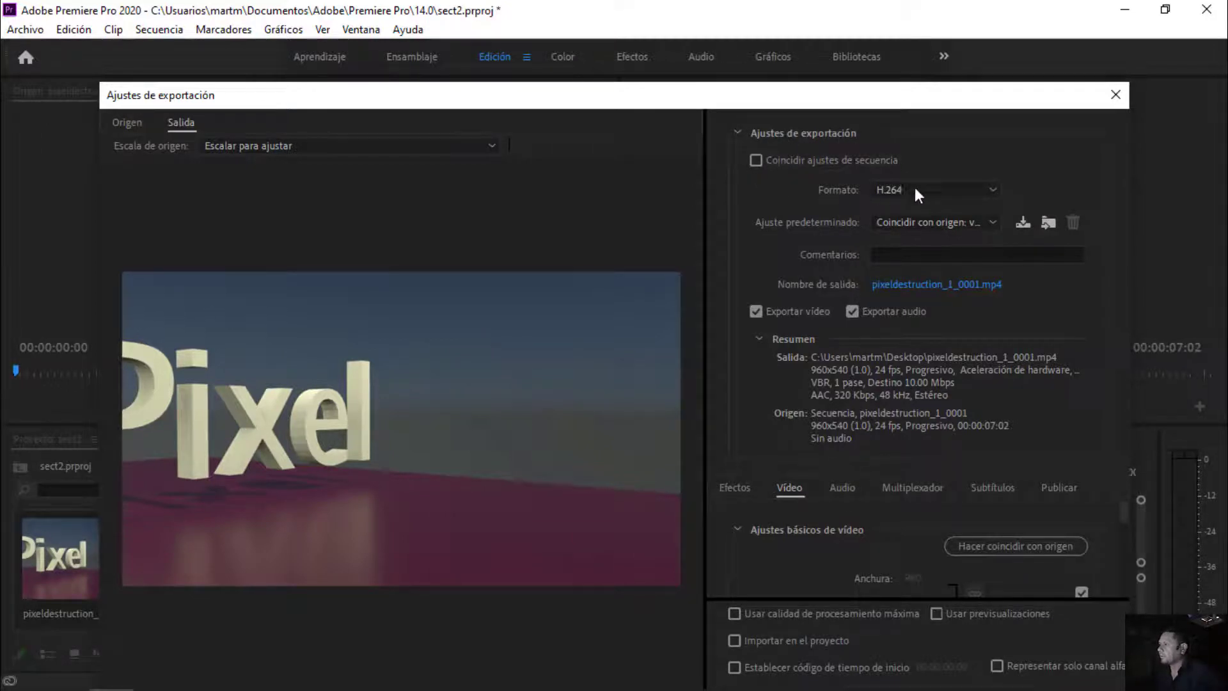
# Keep the H.264 format and choose the High Quality 1080p HD preset for 1920x1080 output.
pyautogui.click(990, 190)
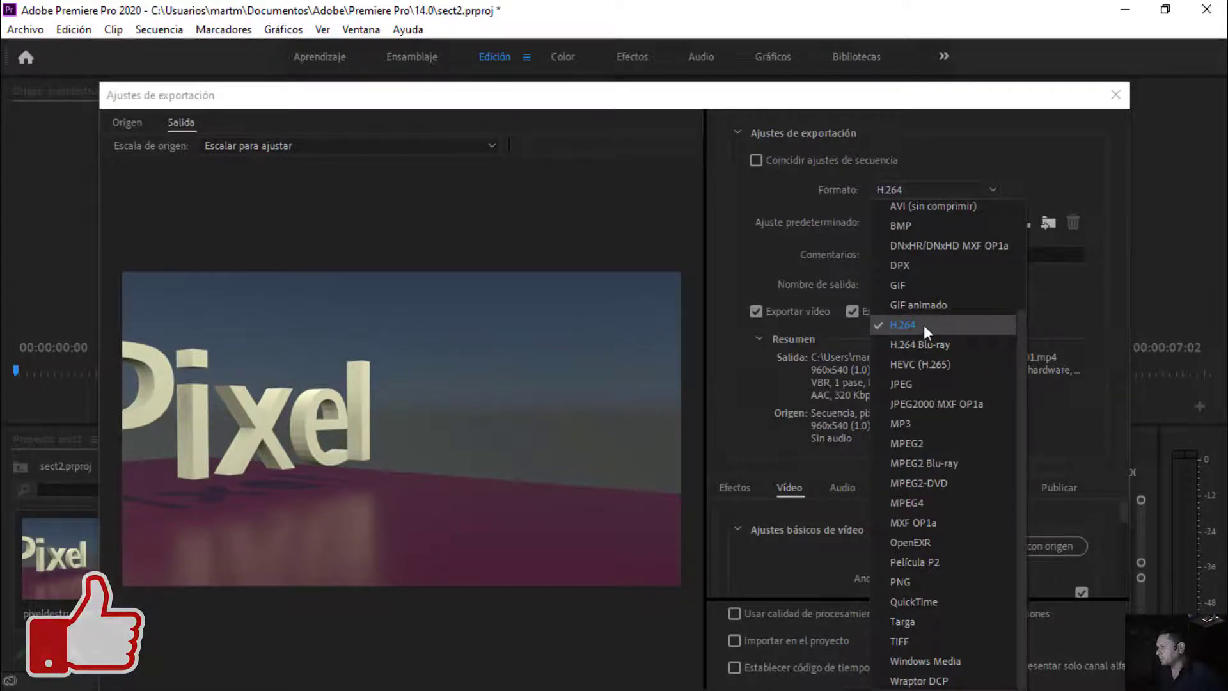
pyautogui.click(1065, 311)
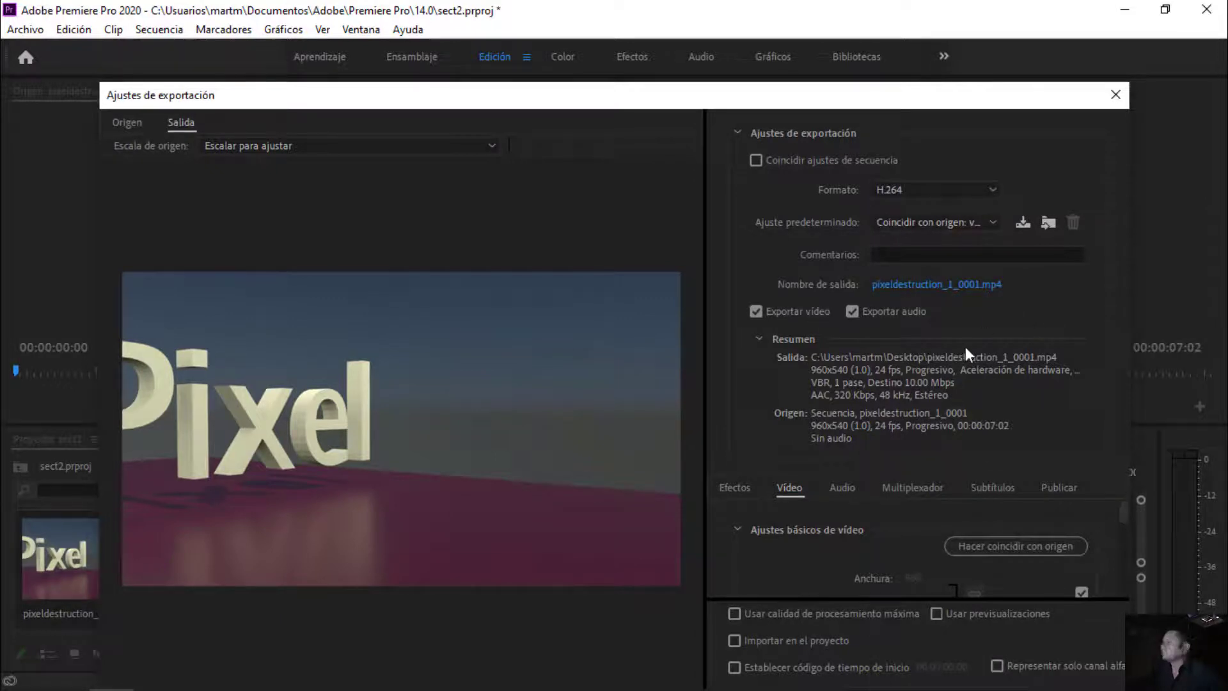
pyautogui.click(995, 222)
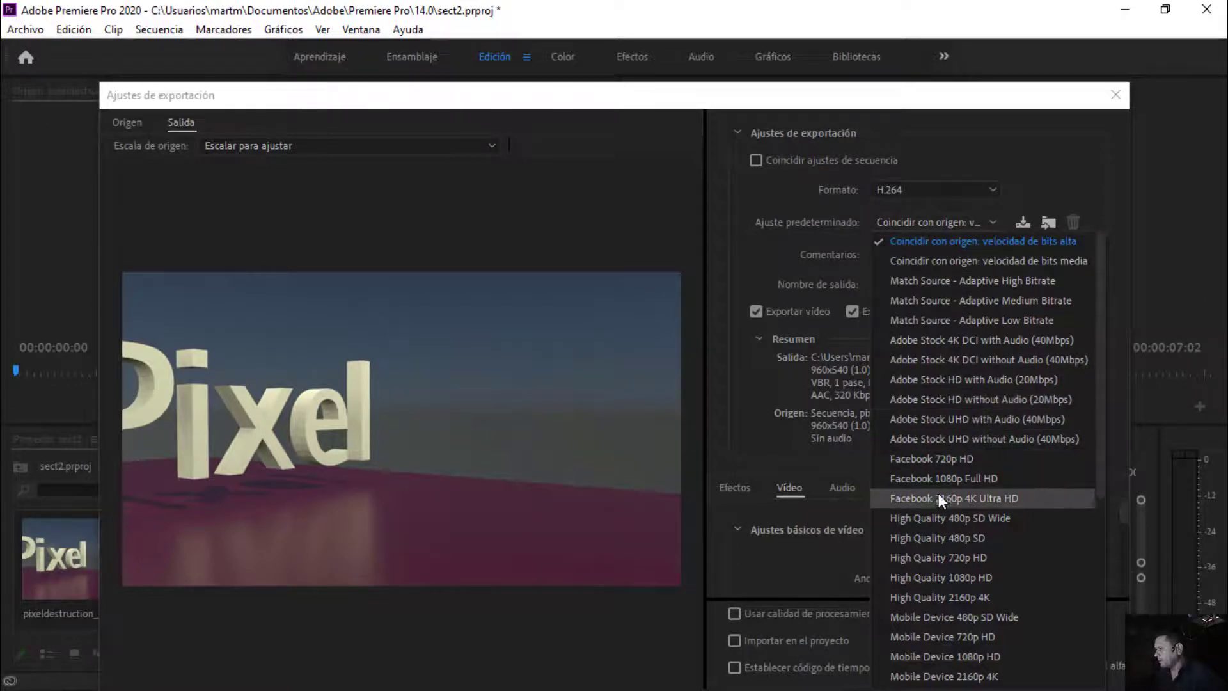
pyautogui.click(952, 577)
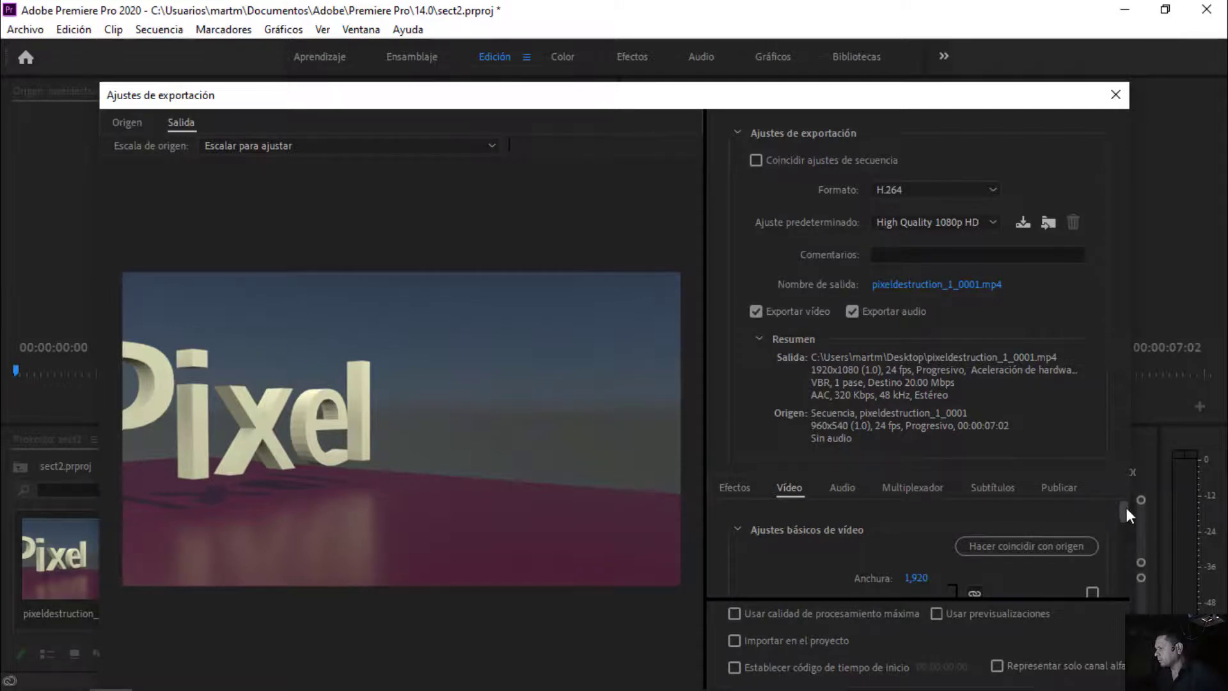
pyautogui.moveTo(1126, 508)
pyautogui.mouseDown()
pyautogui.moveTo(1119, 551)
pyautogui.moveTo(1123, 528)
pyautogui.mouseUp()
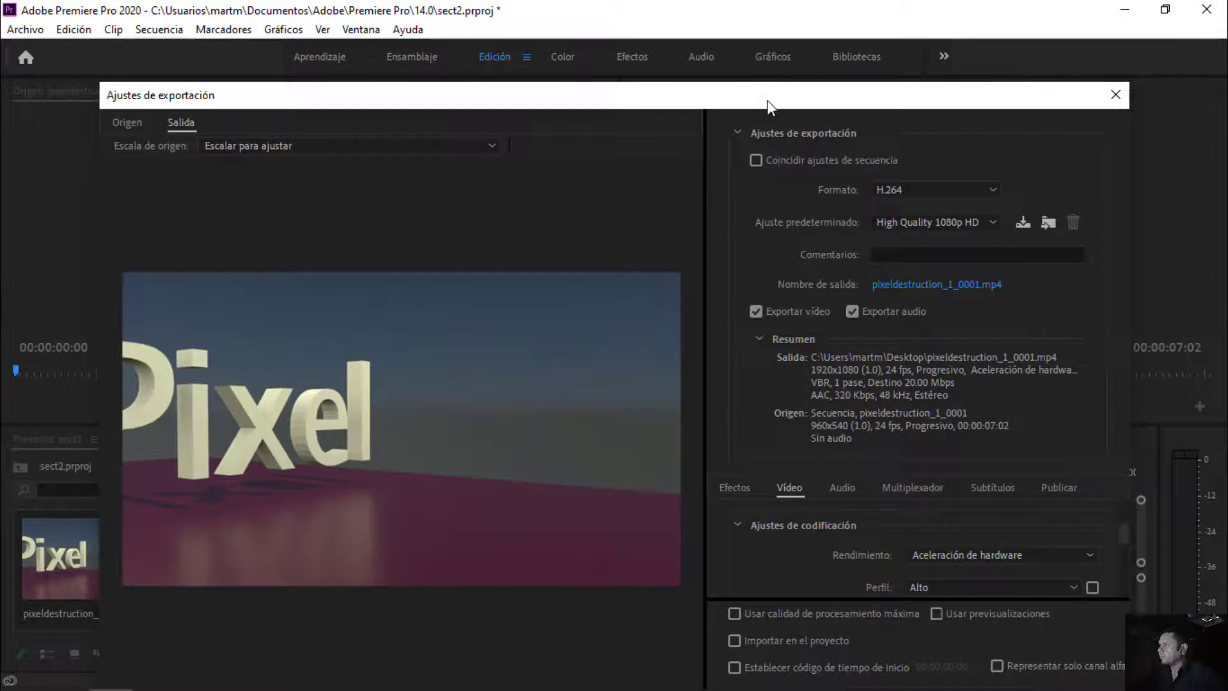
pyautogui.moveTo(767, 101); pyautogui.dragTo(793, 20)
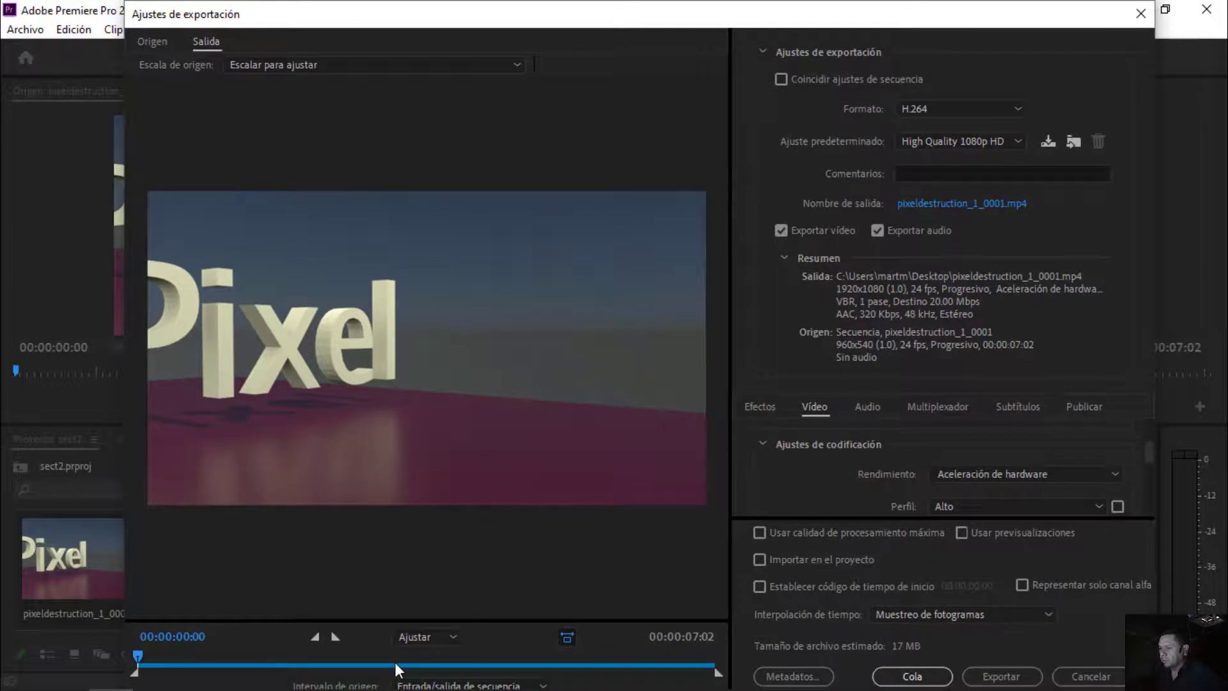
# Export pixeldestruction_1_0001.mp4 to the desktop, then quit Premiere Pro without saving changes.
pyautogui.moveTo(394, 662)
pyautogui.mouseDown()
pyautogui.moveTo(179, 646)
pyautogui.moveTo(642, 680)
pyautogui.moveTo(670, 669)
pyautogui.moveTo(356, 636)
pyautogui.moveTo(118, 637)
pyautogui.mouseUp()
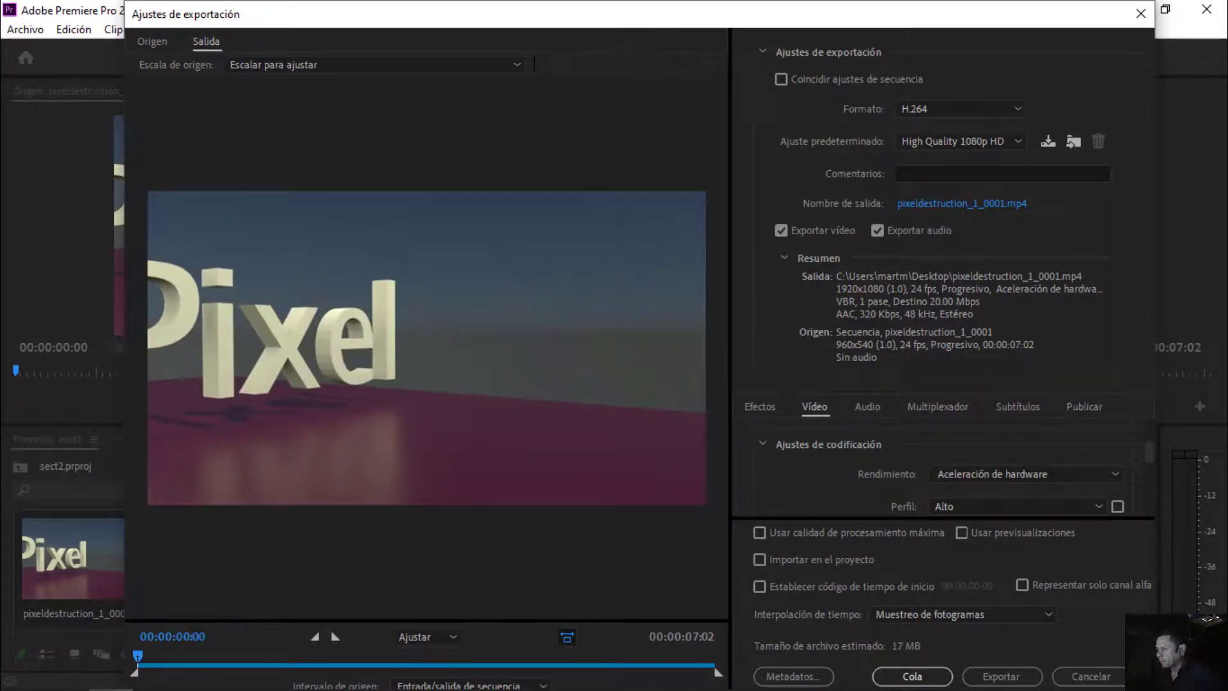
pyautogui.click(1001, 677)
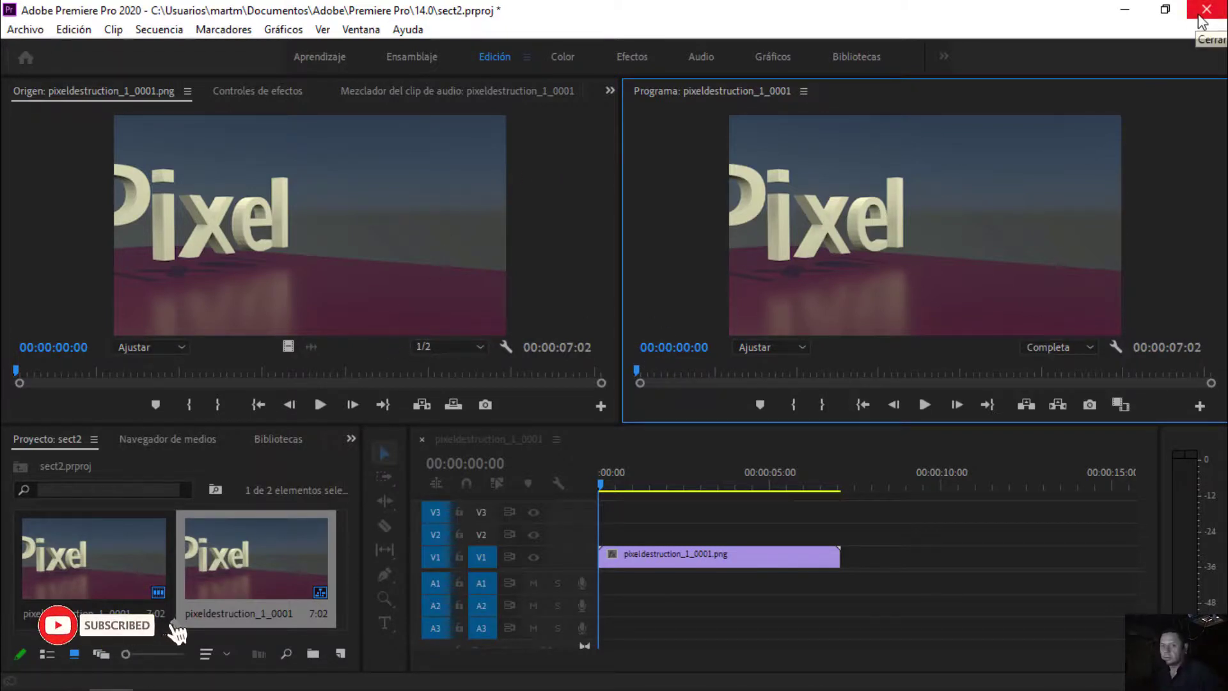
pyautogui.click(1207, 11)
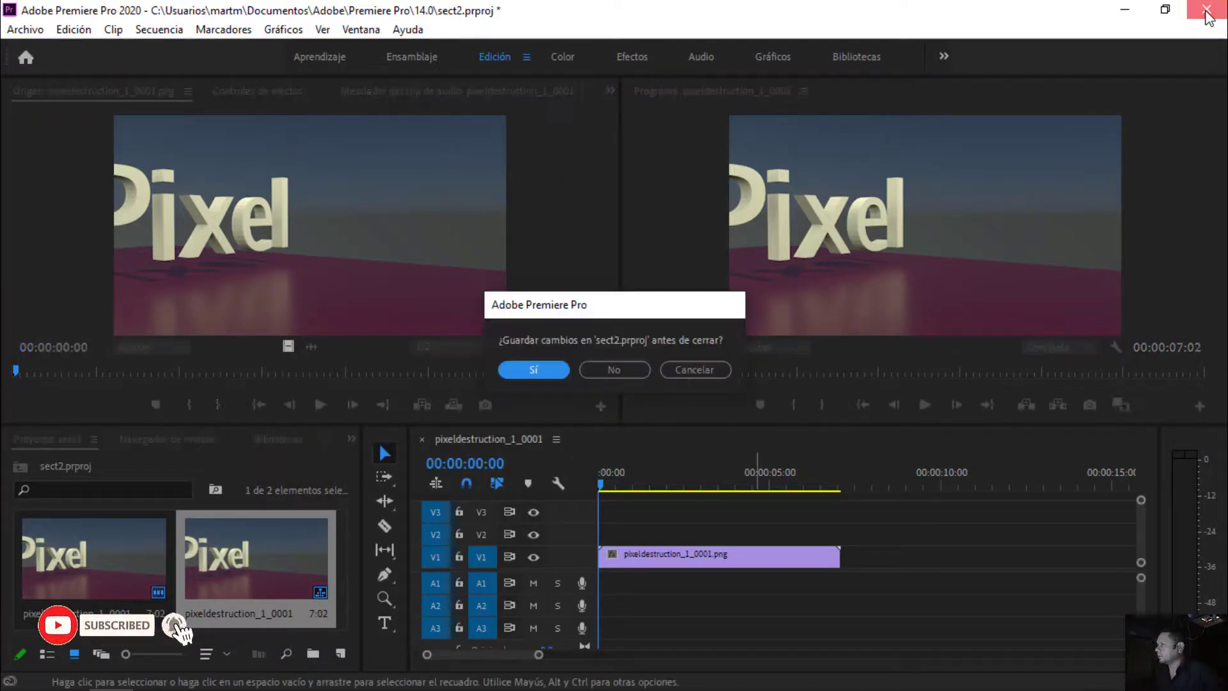
pyautogui.click(618, 374)
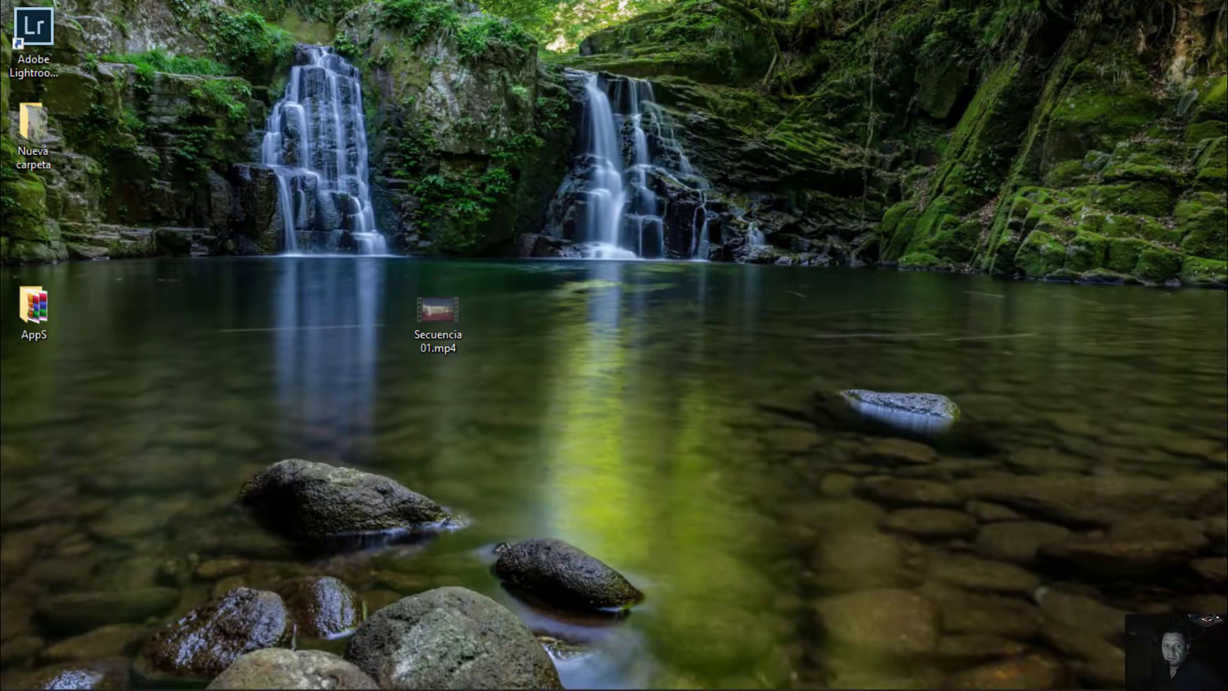
pyautogui.moveTo(213, 321); pyautogui.dragTo(609, 442)
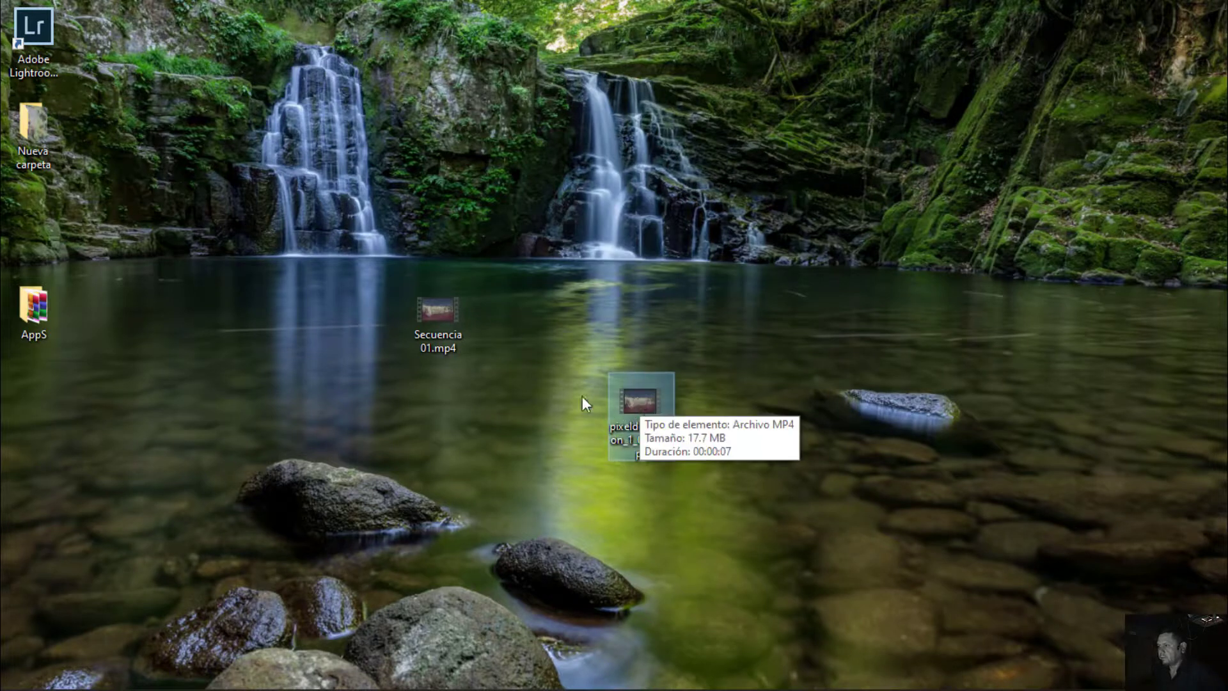
# Open pixeldestruction_1_0001.mp4 from the desktop in Movies & TV for playback.
pyautogui.doubleClick(637, 411)
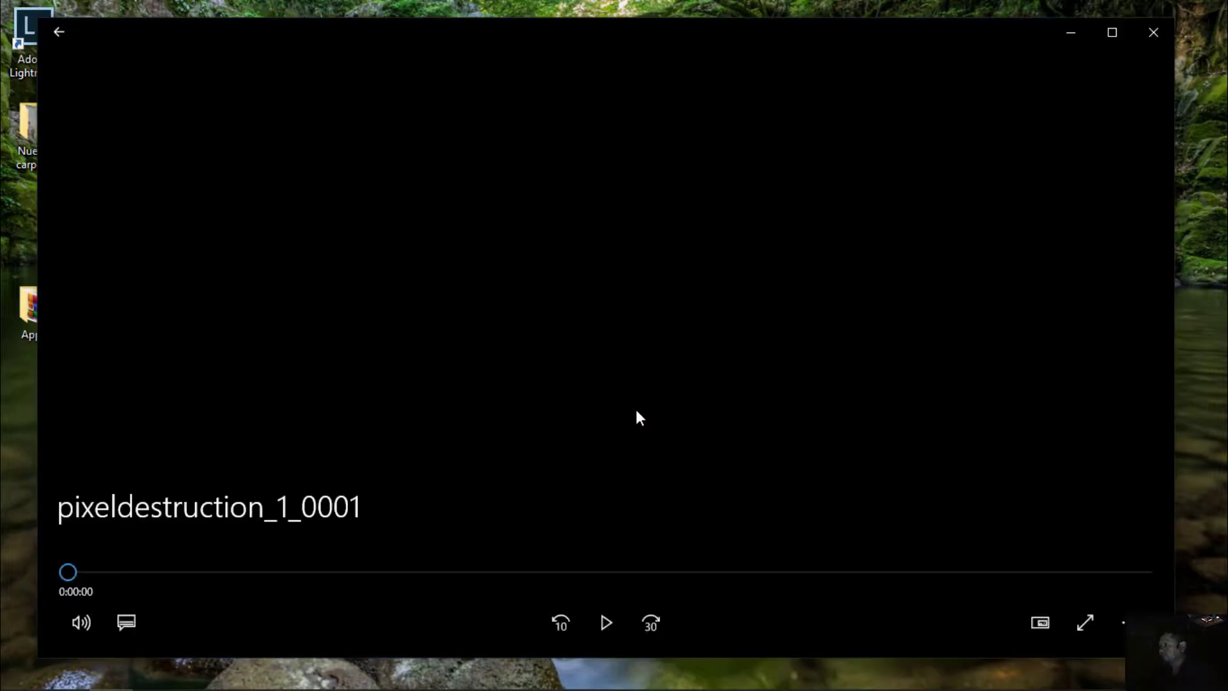